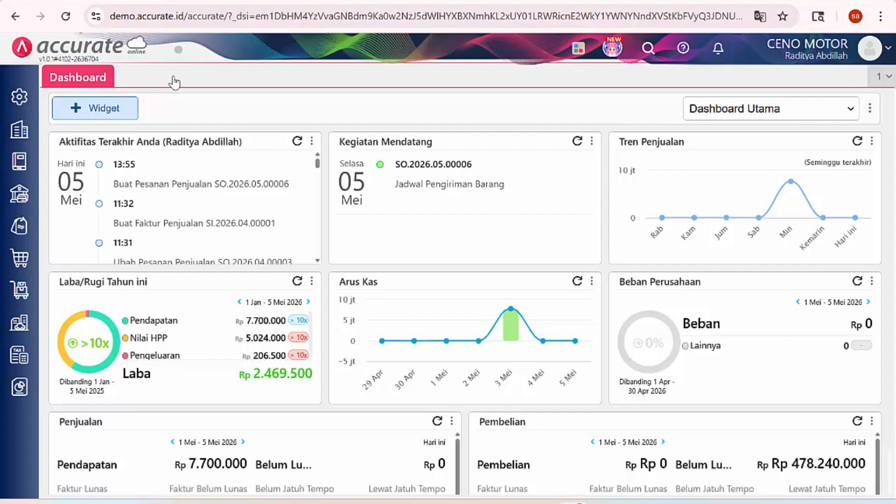
Open the Barang & Jasa list and review the registered spare parts and services with their stock quantities
click(35, 290)
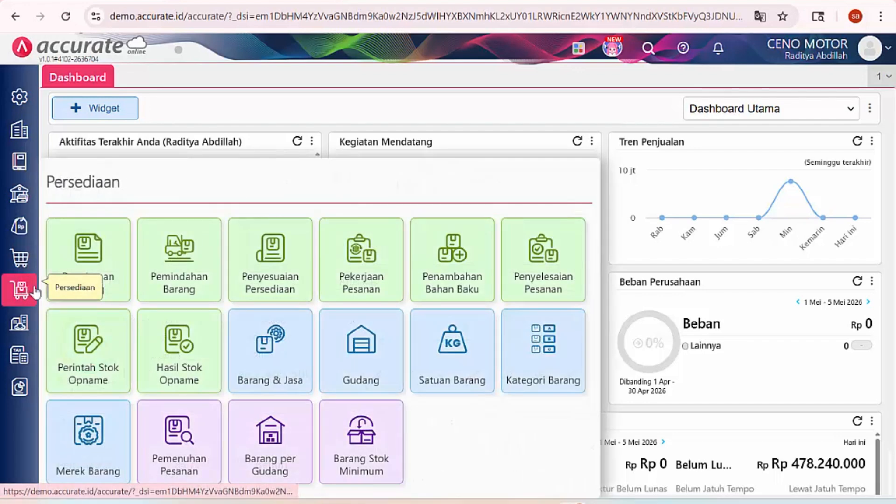
click(257, 355)
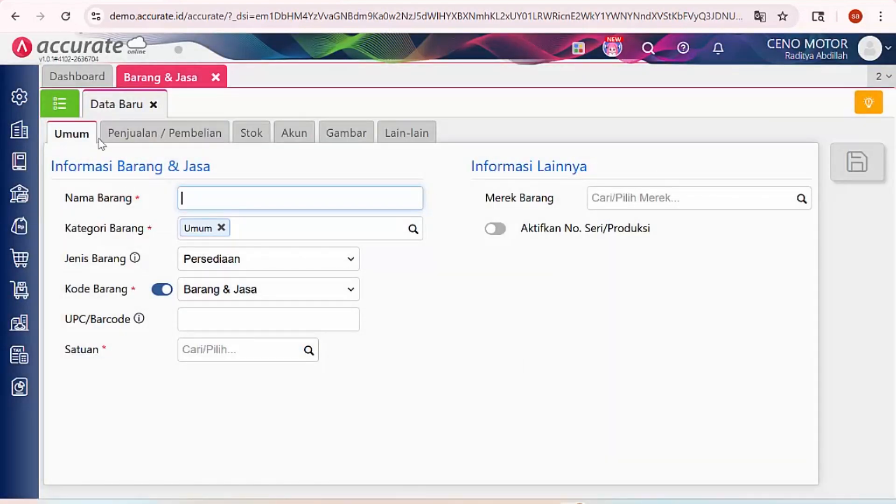
click(66, 104)
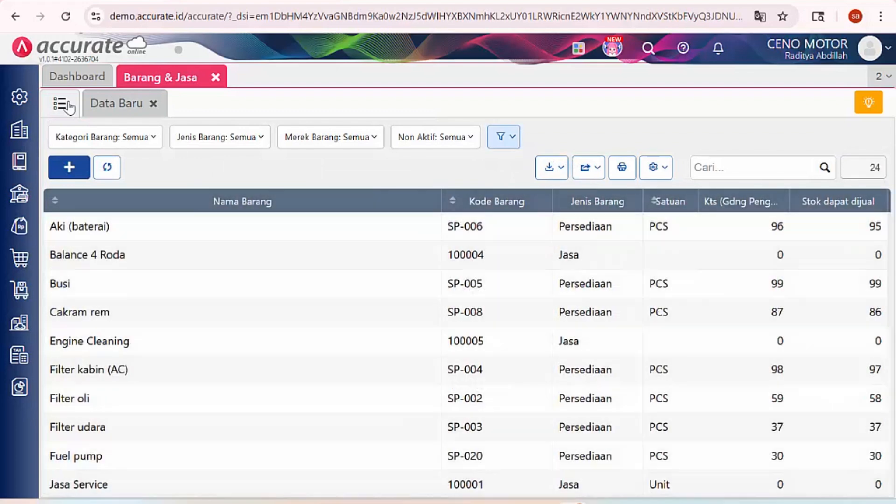
scroll(580, 340, down, 3)
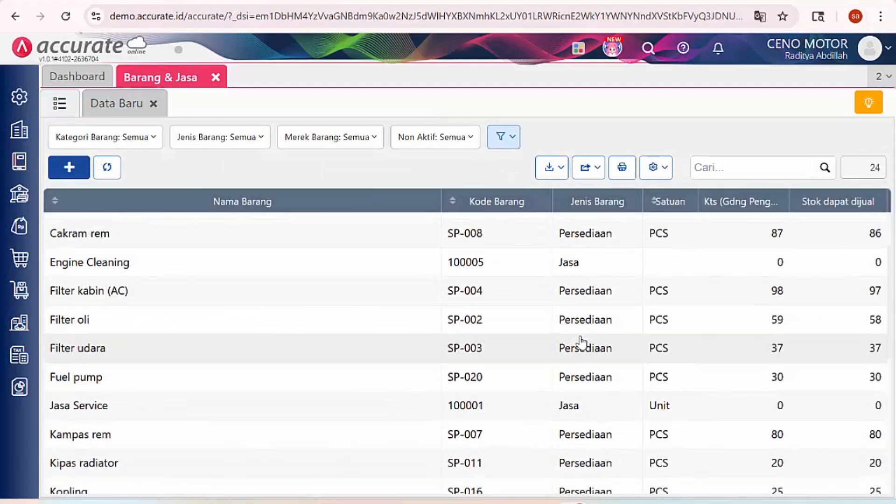
scroll(580, 340, down, 3)
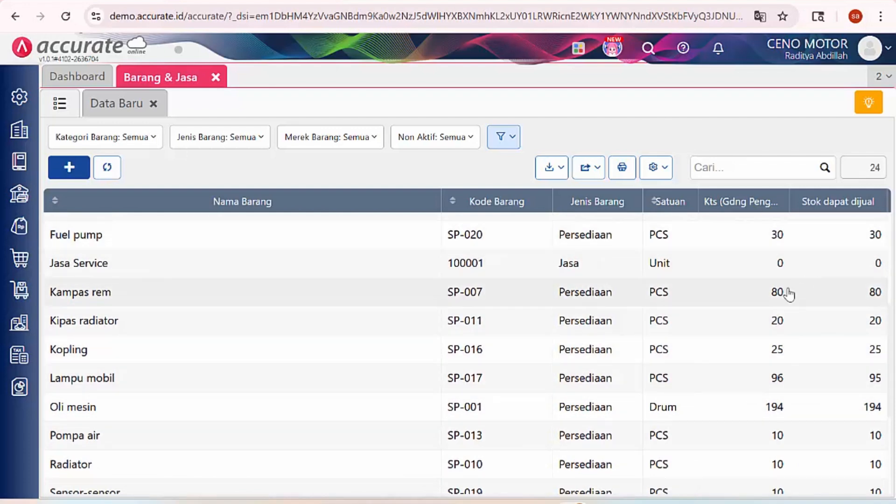
scroll(749, 317, down, 1)
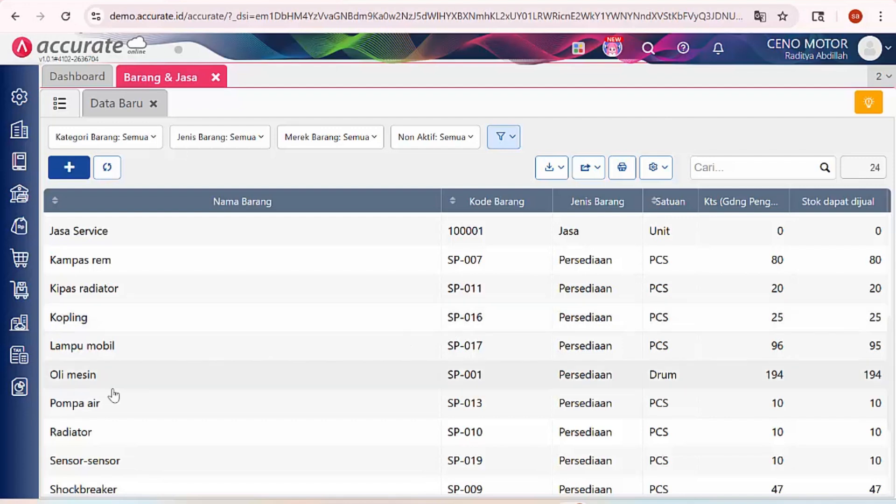
Open a blank customer (Pelanggan) record and switch its ID Pelanggan from automatic numbering to manual entry
click(22, 226)
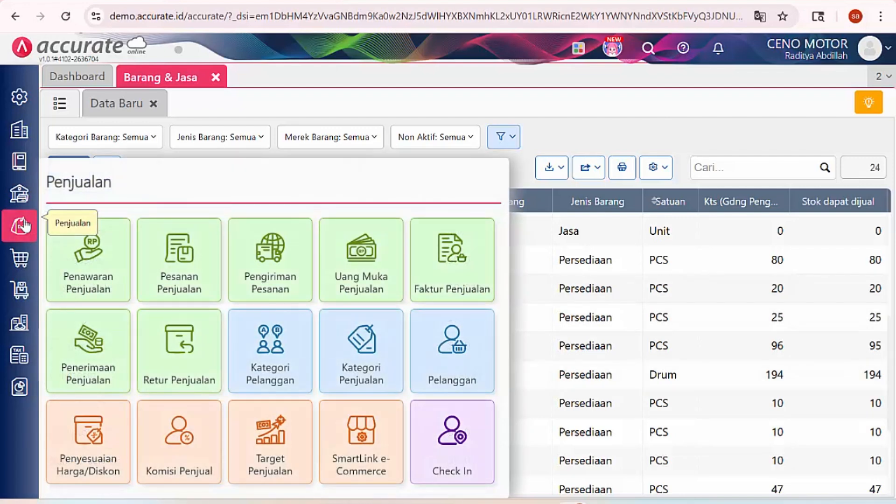
click(443, 353)
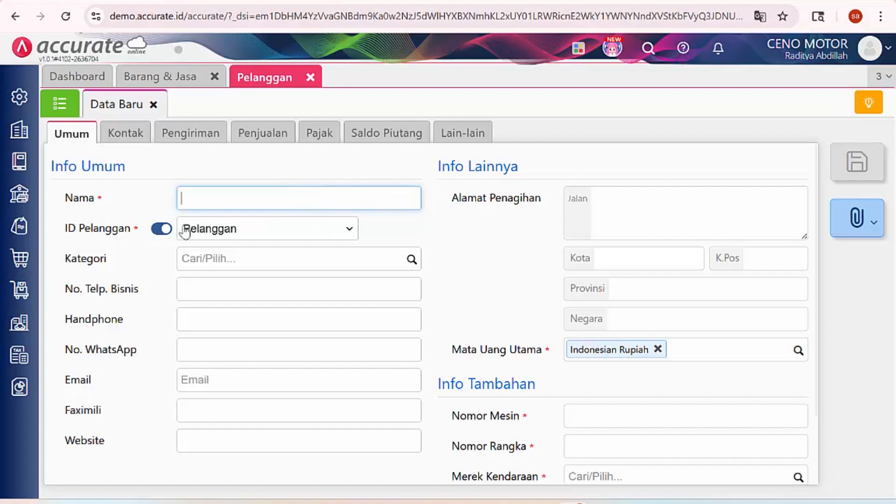
click(164, 231)
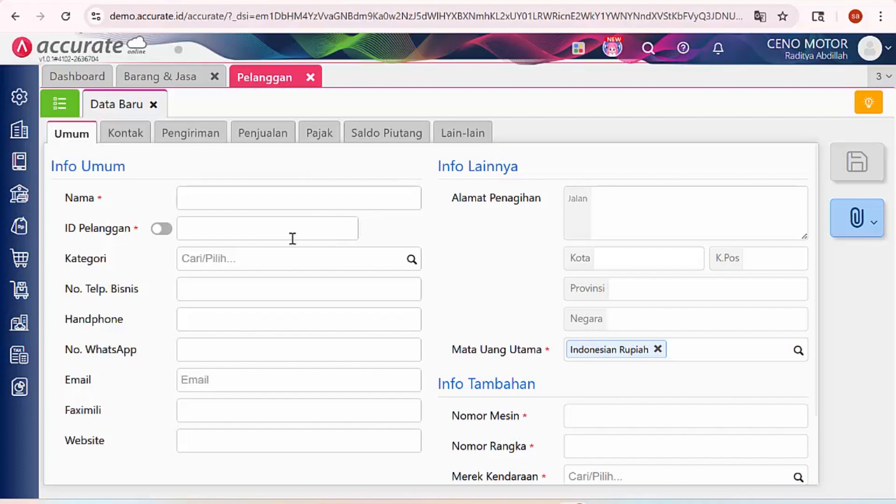
Open the third customer in the customer list and examine the category options, contact details and additional vehicle information
click(58, 105)
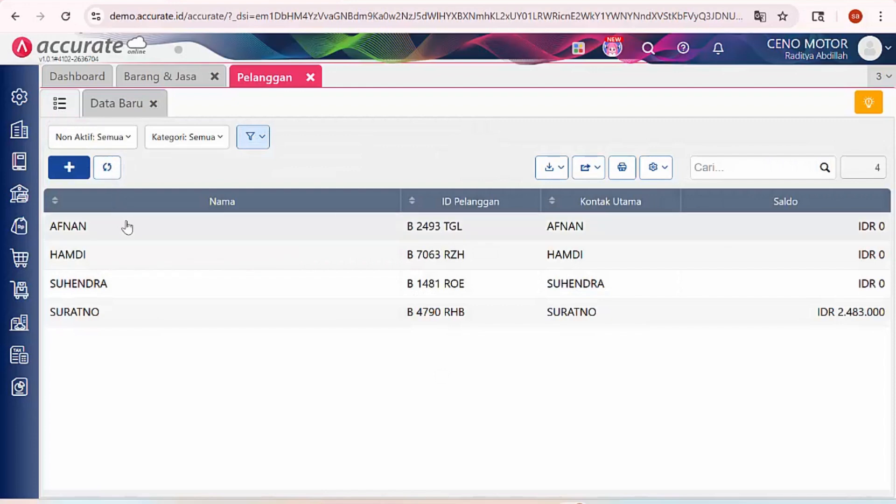
click(159, 292)
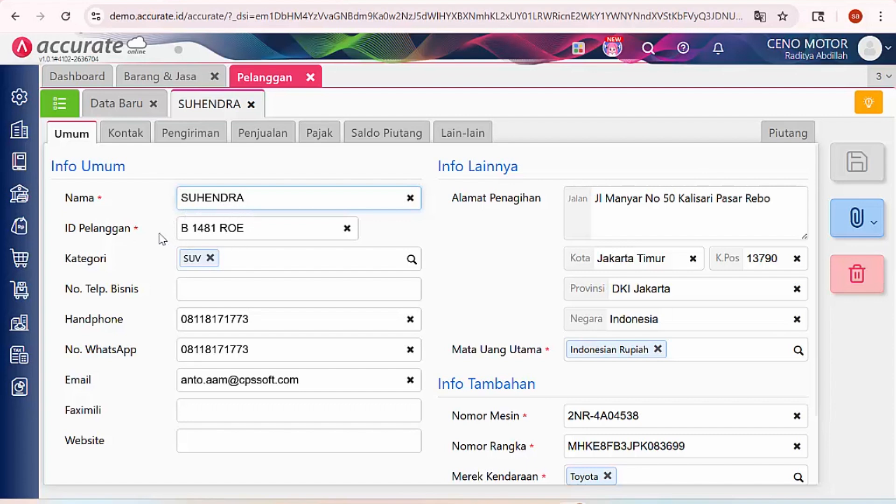
click(411, 259)
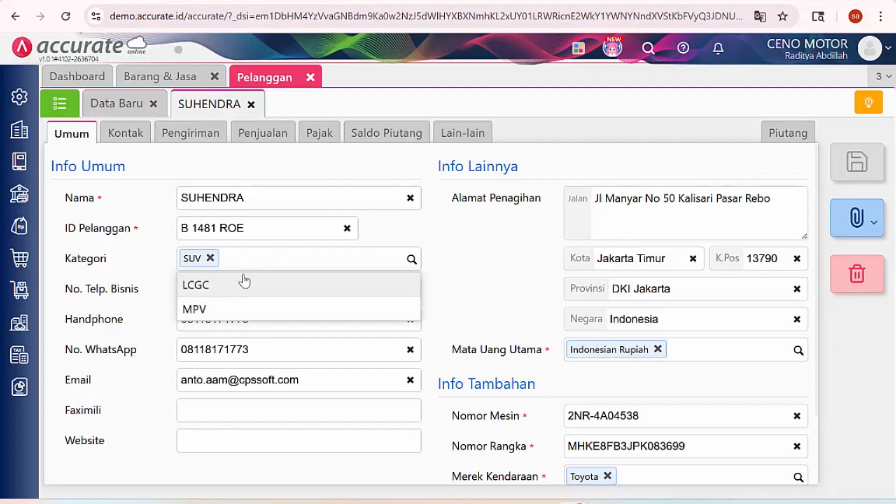
click(437, 254)
scroll(289, 299, down, 1)
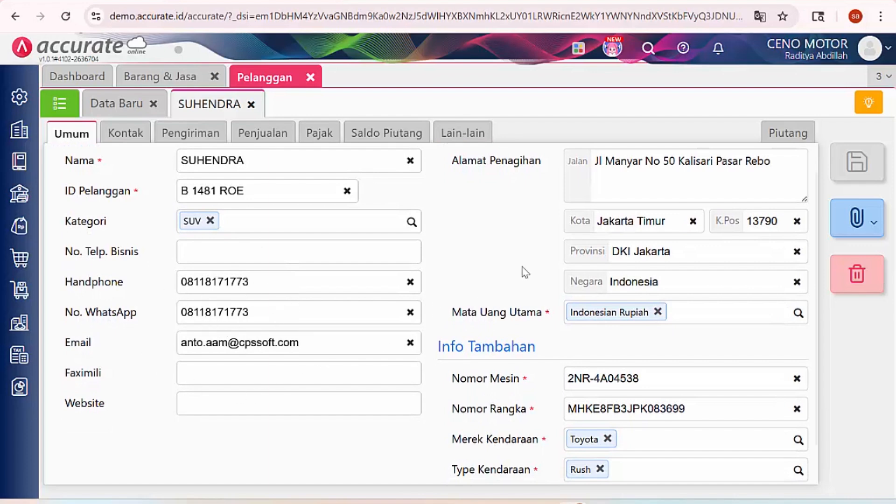
scroll(523, 269, up, 1)
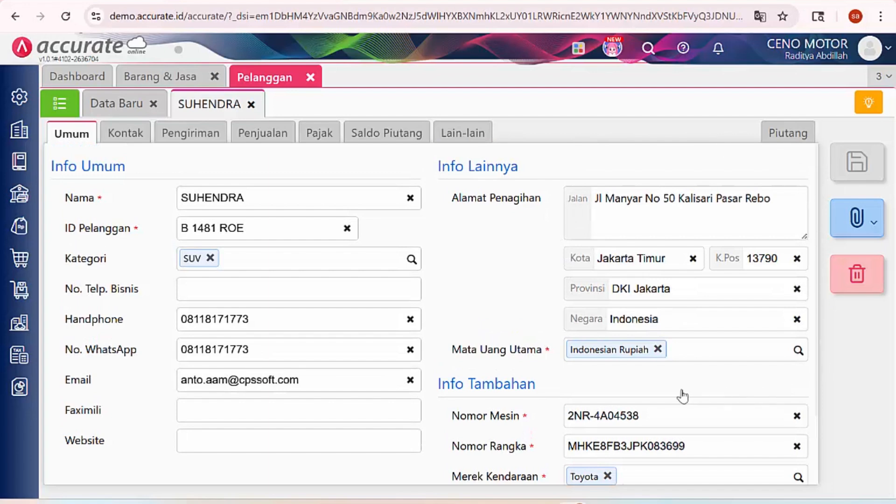
scroll(557, 370, down, 1)
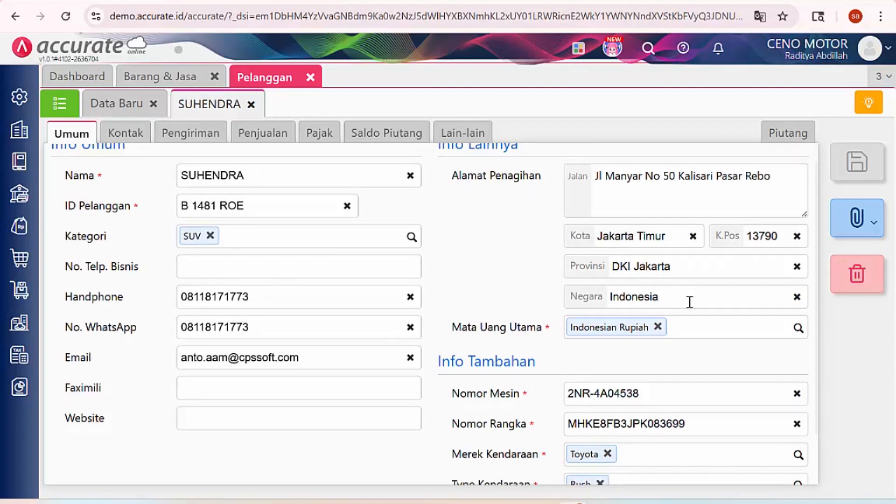
scroll(659, 309, down, 2)
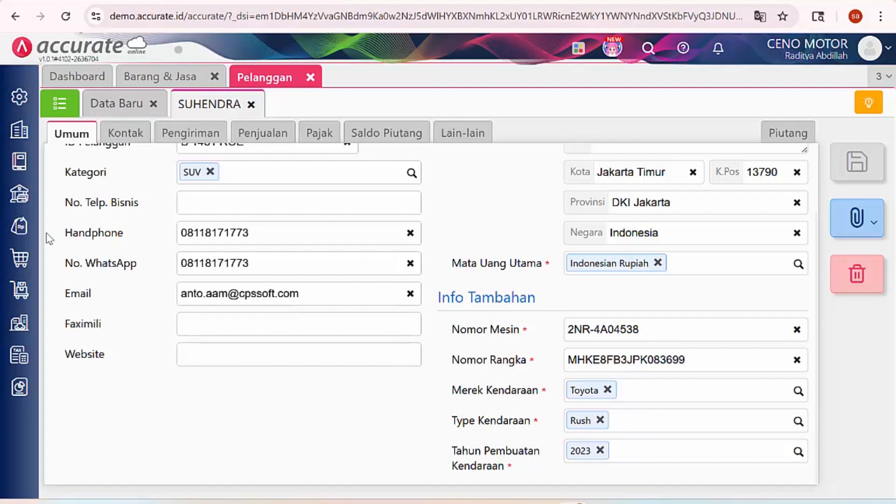
Start a new sales order (Pesanan Penjualan) and select the third listed customer as the ordering party
click(20, 226)
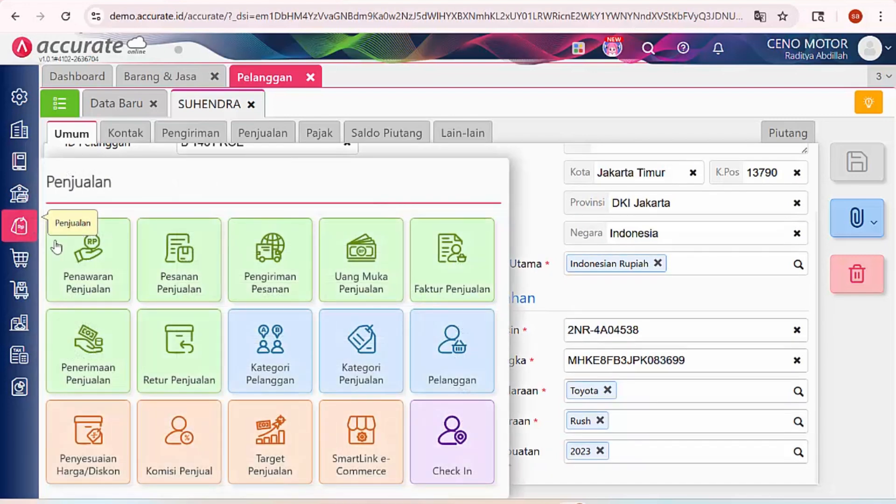
click(185, 275)
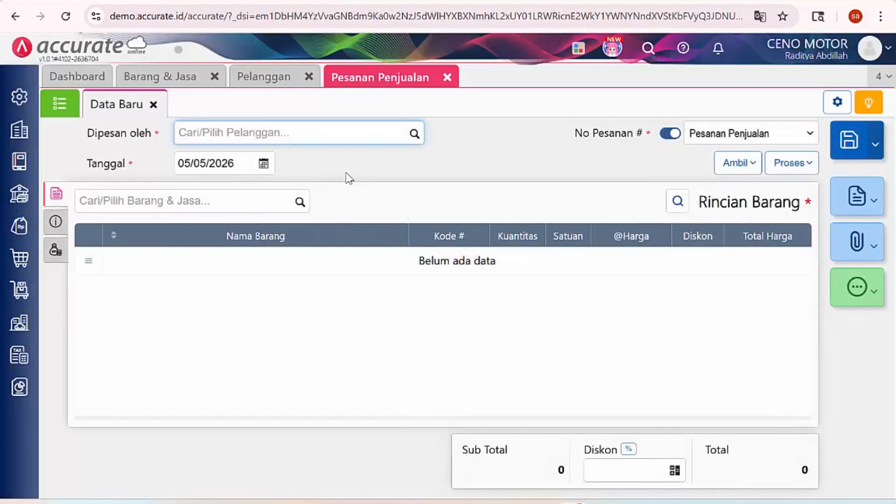
click(414, 134)
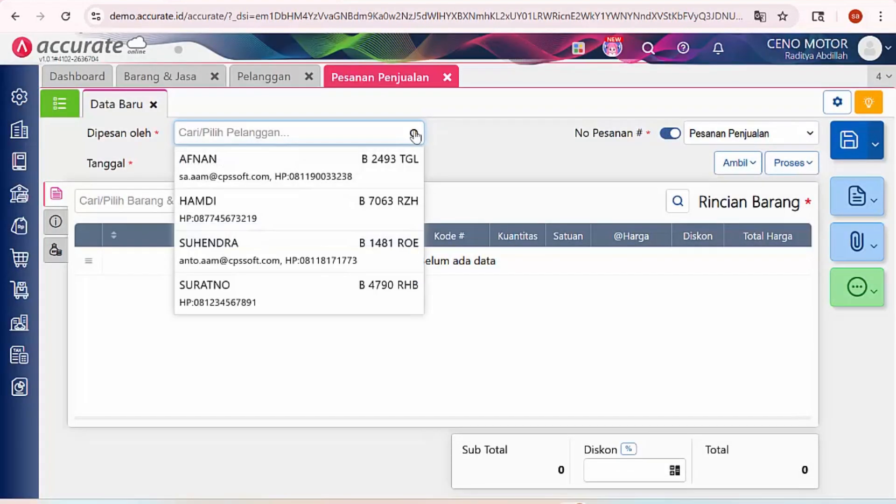
click(263, 257)
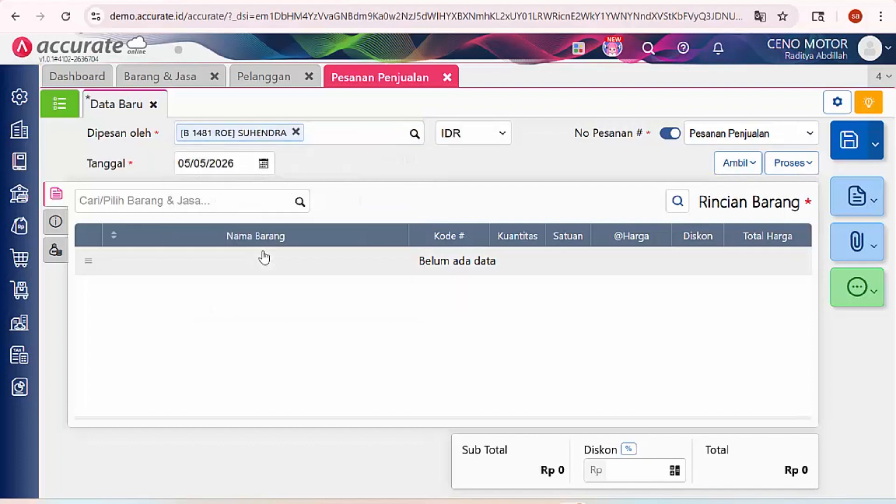
Add Aki (baterai) to the order's item details and assign the available mechanic to it
click(299, 202)
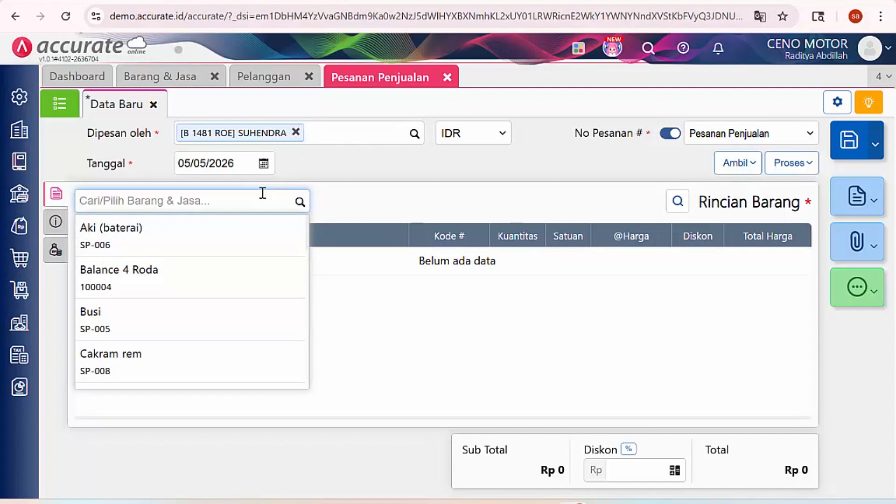
click(225, 237)
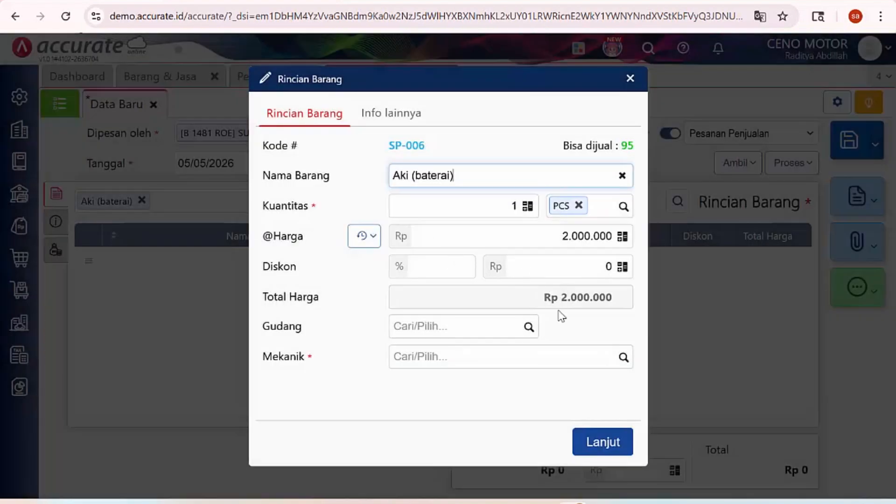
click(623, 358)
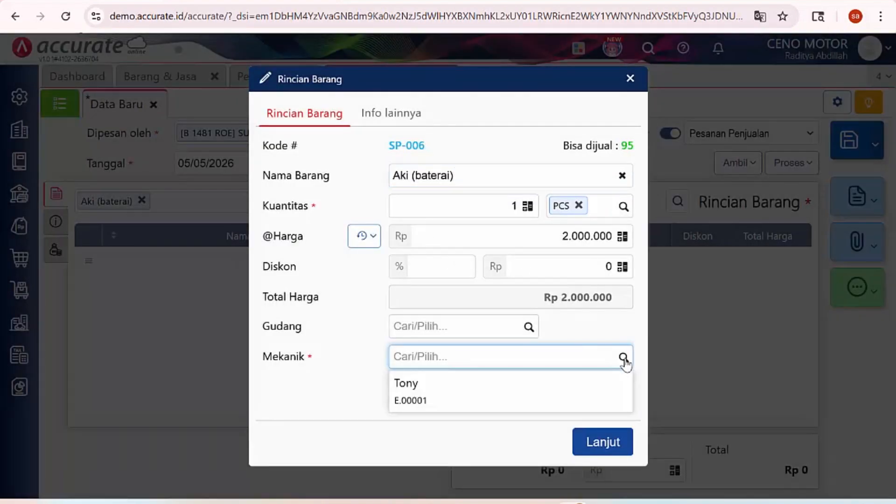
click(525, 408)
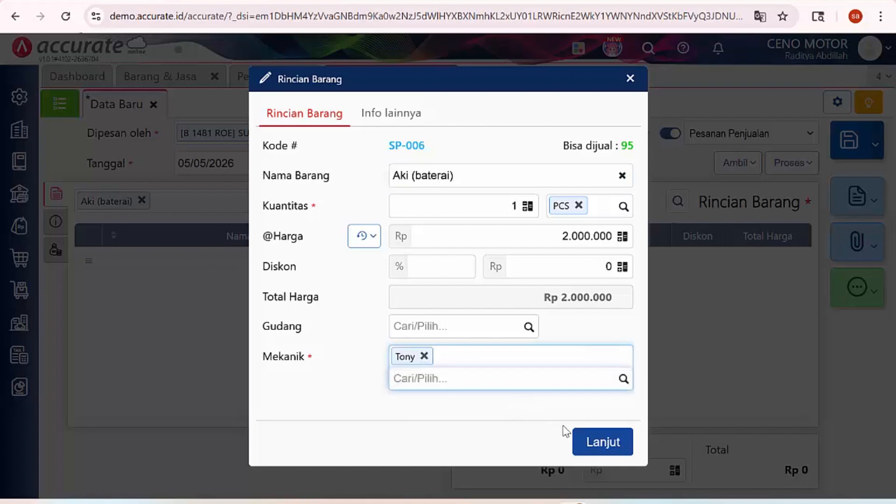
click(594, 445)
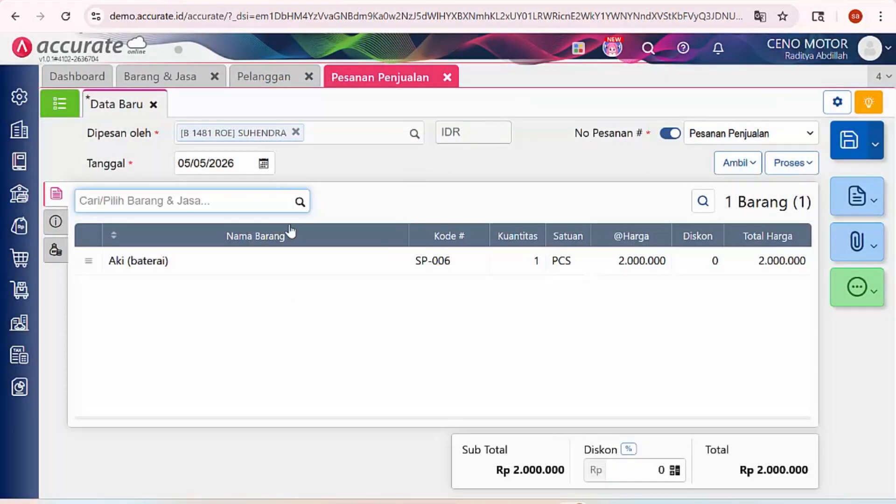
Add Cakram rem to the order with a quantity of 2 PCS
click(298, 204)
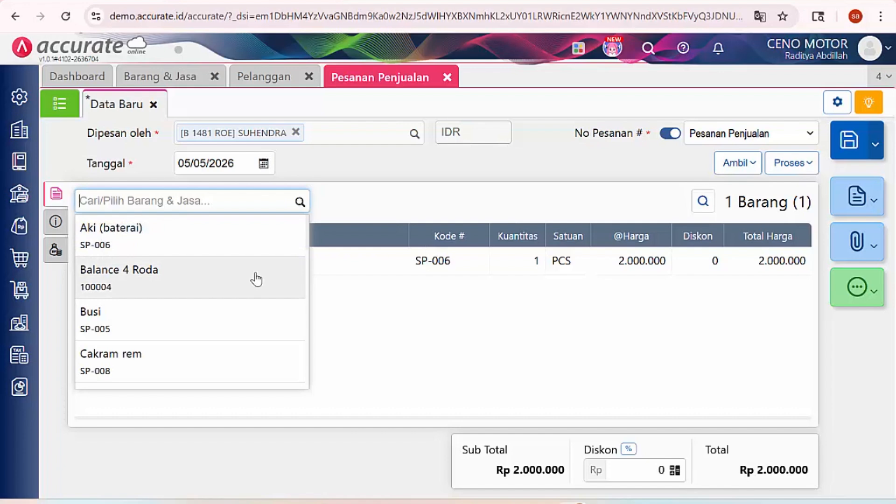
scroll(255, 279, down, 1)
click(224, 316)
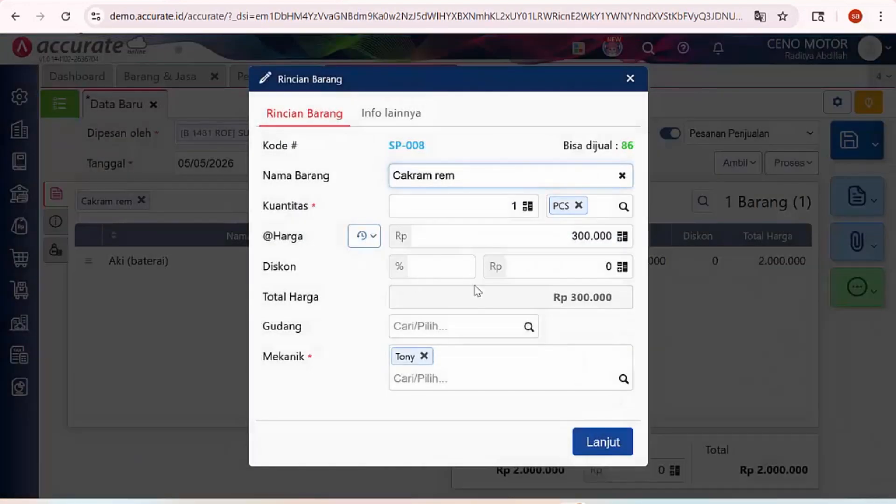
click(506, 210)
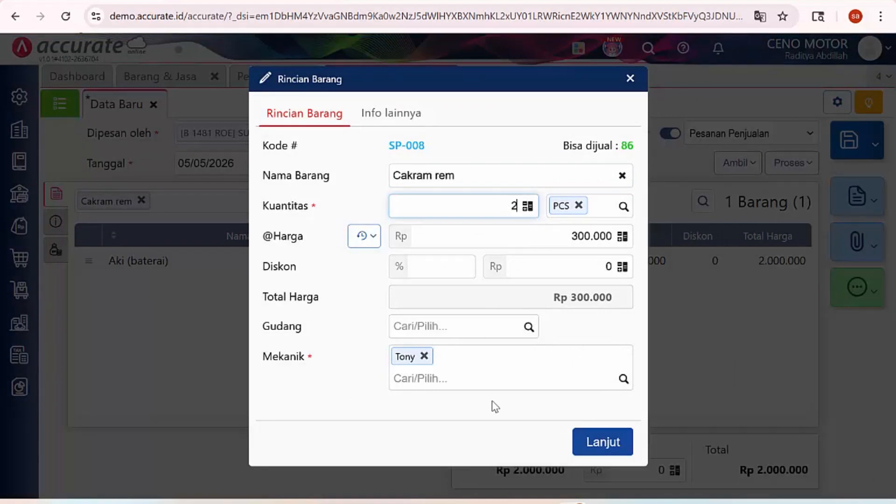
click(589, 445)
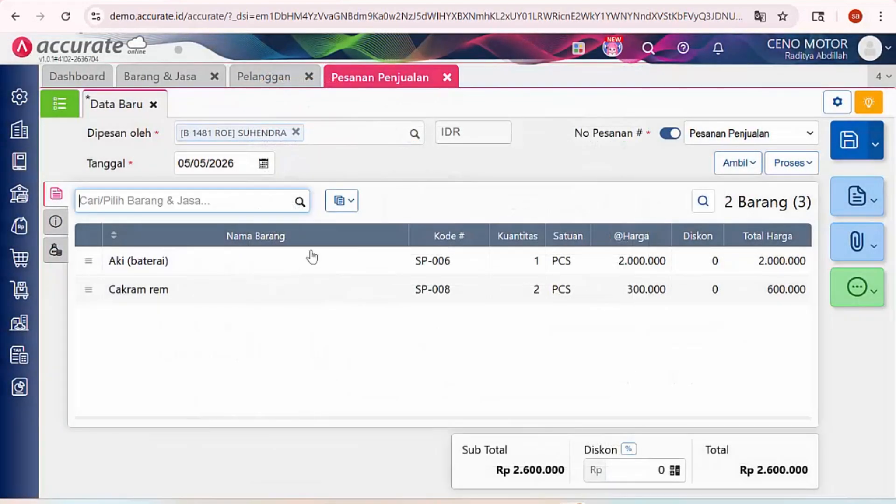
Add Filter oli to the order with a quantity of 1 PCS
click(300, 202)
scroll(236, 288, down, 4)
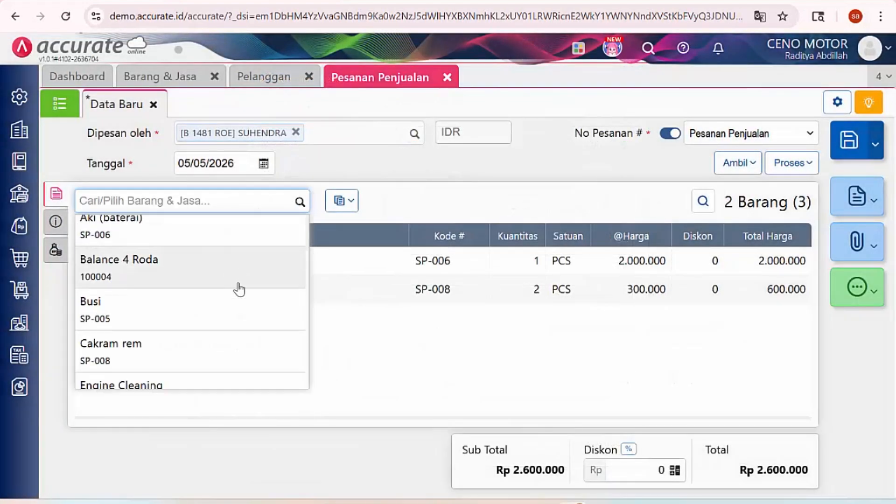
scroll(236, 288, down, 1)
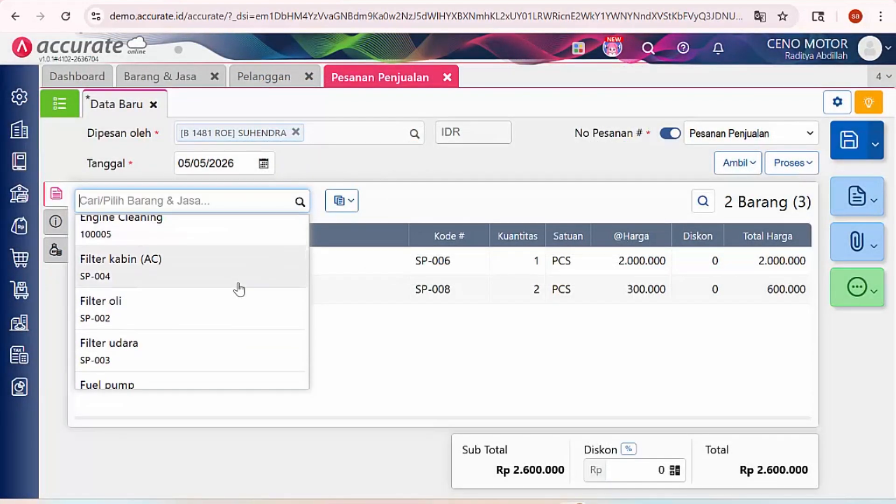
click(208, 308)
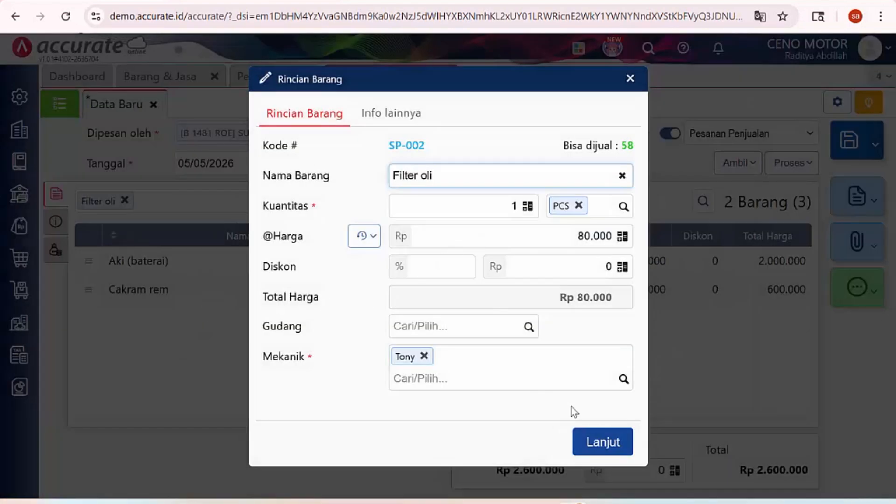
click(615, 446)
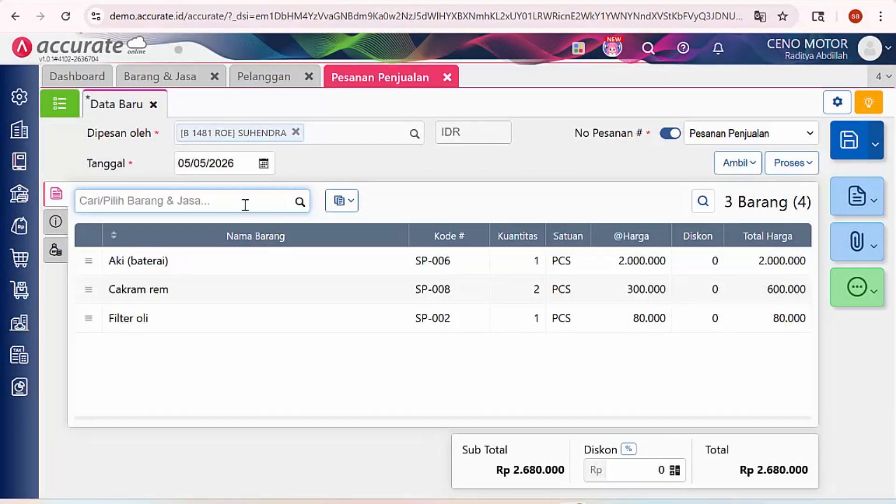
Add Jasa Service to the order with a quantity of 1 Unit
text(servic)
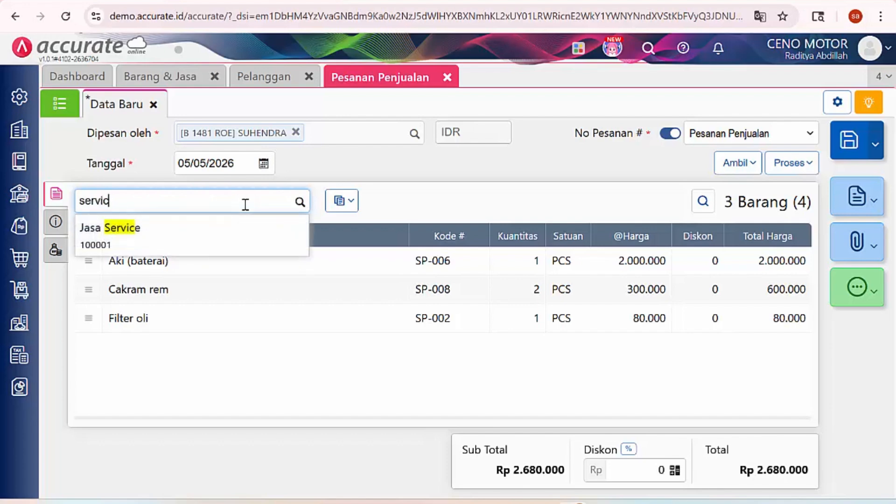
click(183, 233)
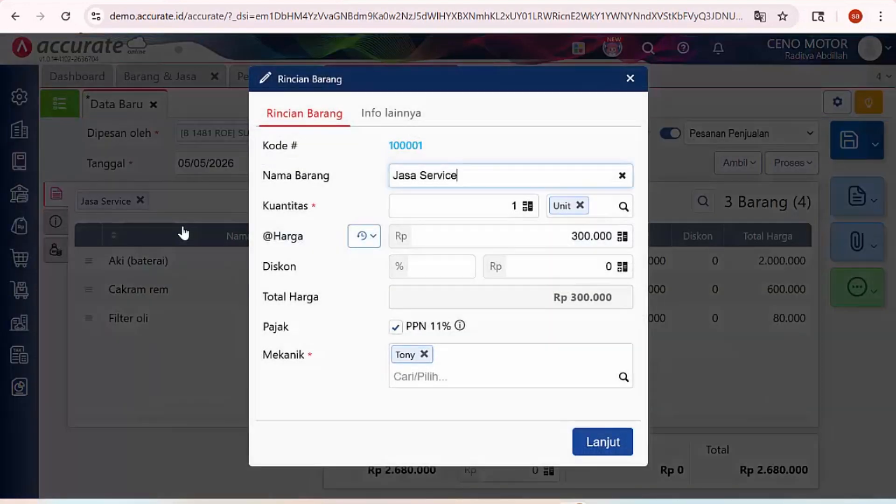
click(578, 443)
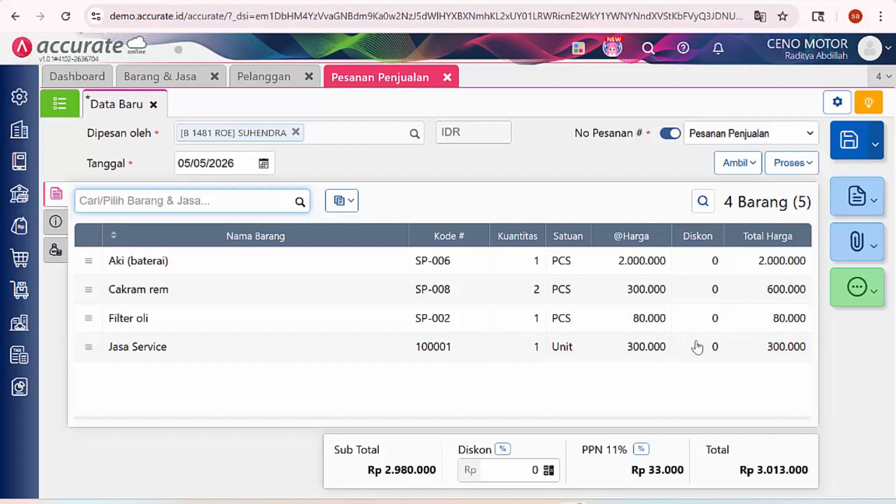
Generate the order's Surat Perintah Kerja printout, review it through the inspection notes and signature area, and close the preview
click(855, 196)
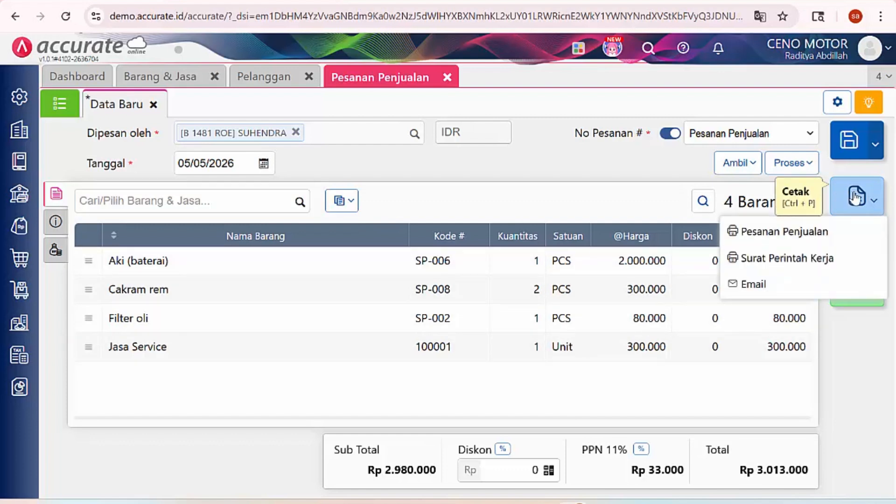
click(772, 257)
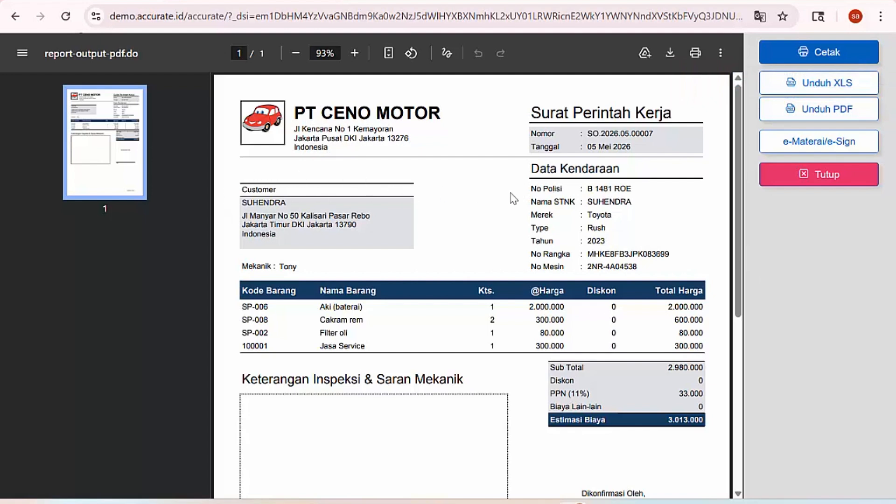
scroll(513, 198, down, 1)
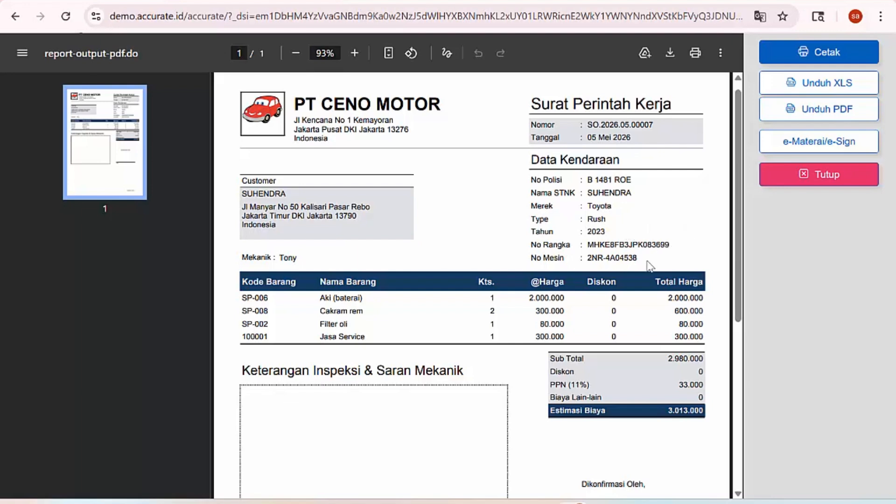
scroll(483, 258, down, 1)
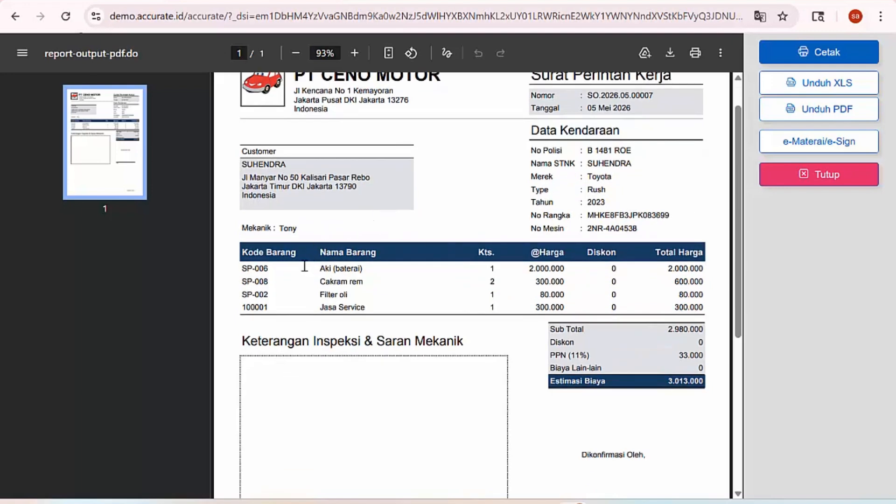
scroll(392, 212, down, 3)
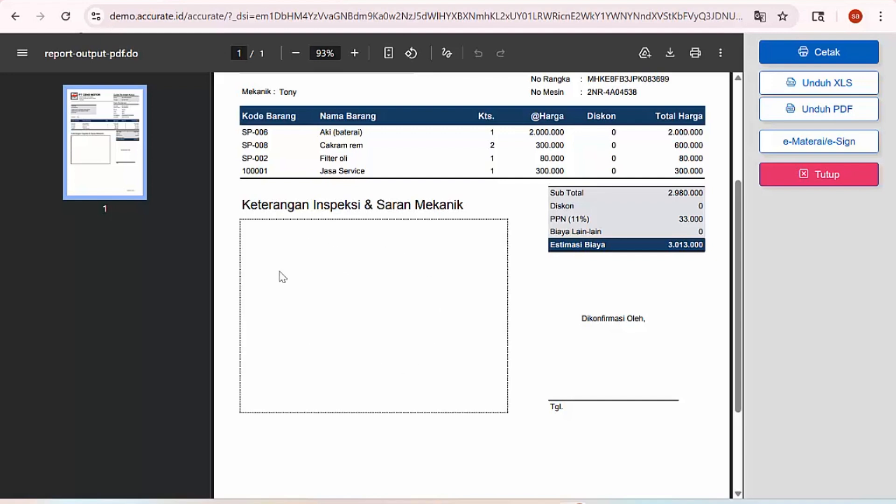
scroll(345, 329, down, 1)
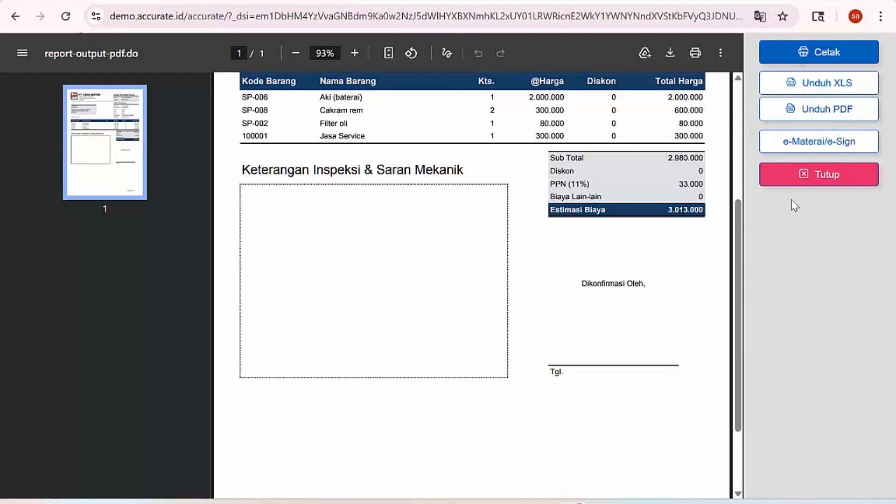
click(824, 169)
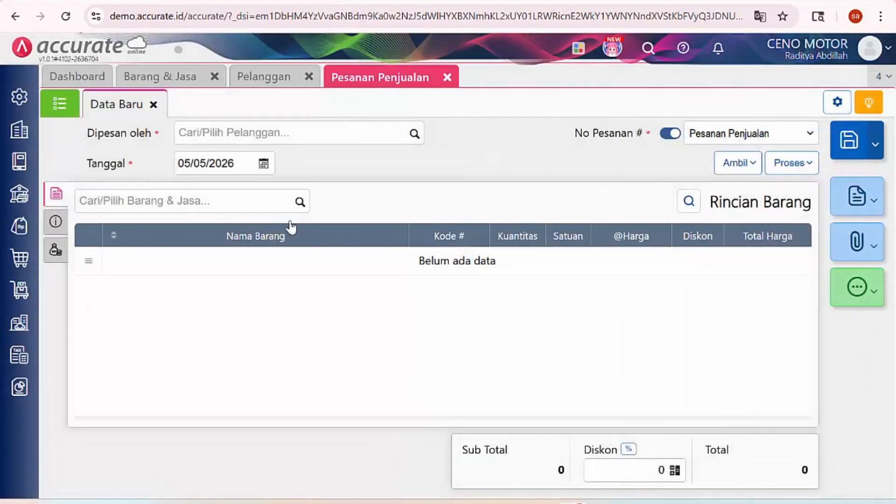
Reopen the newest sales order and enter "Filter AC Harus Diganti" and "Lampu Depan Mobil Mati" on separate lines in its Keterangan
click(61, 107)
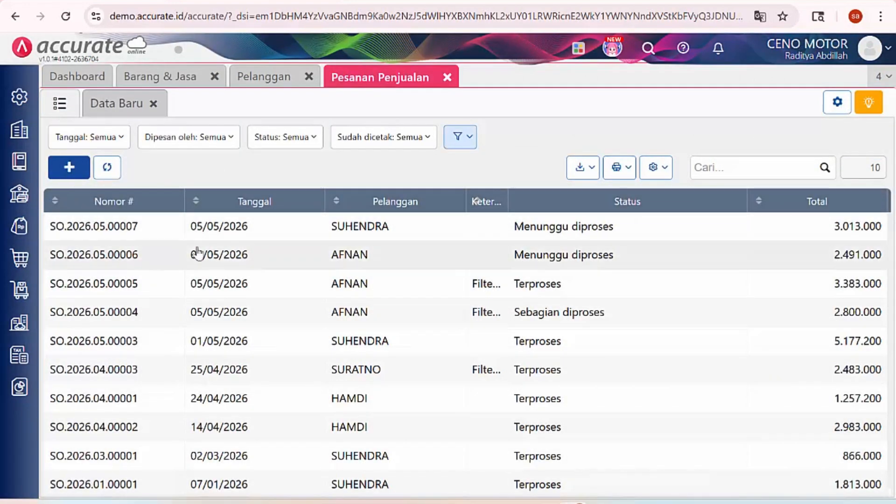
click(388, 237)
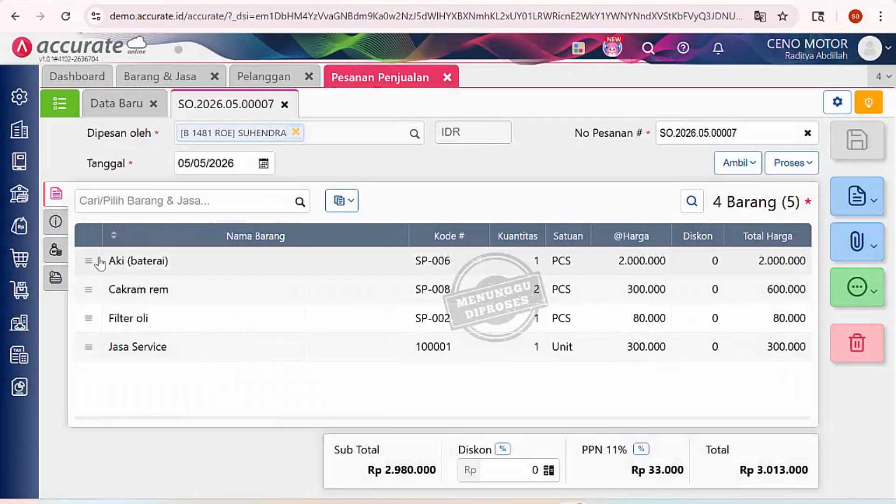
click(60, 225)
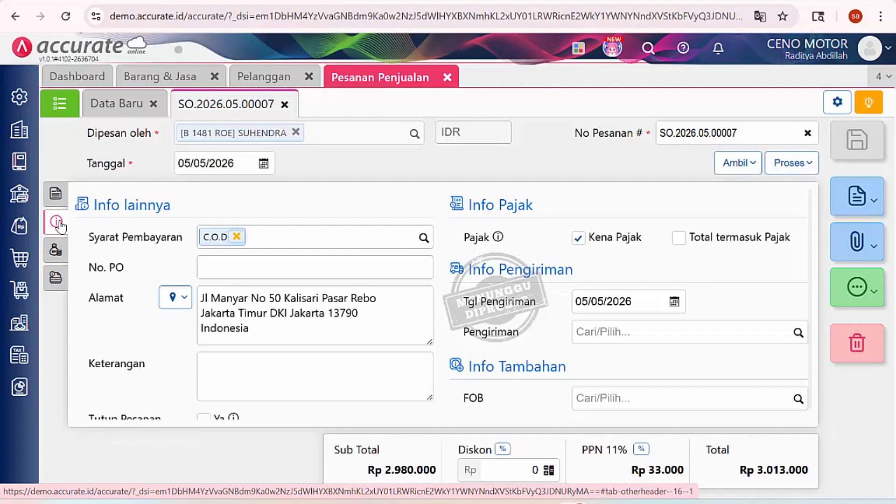
click(243, 376)
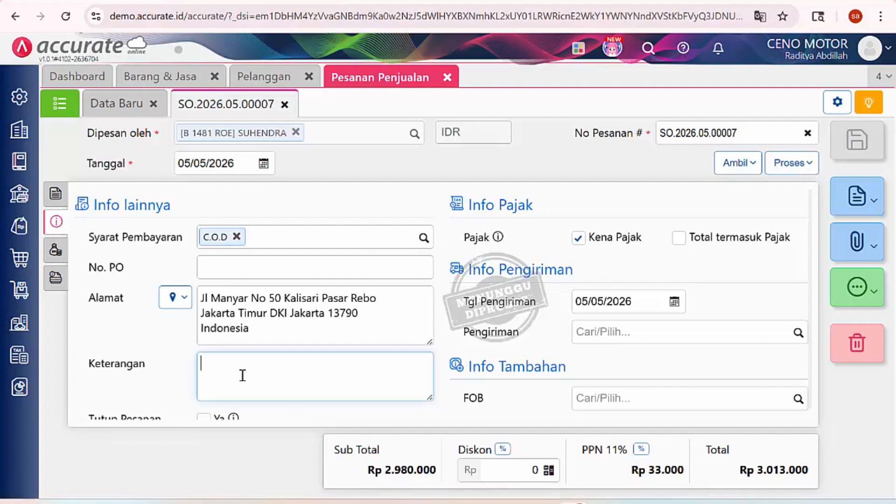
text(Filter AC Harus Diganti)
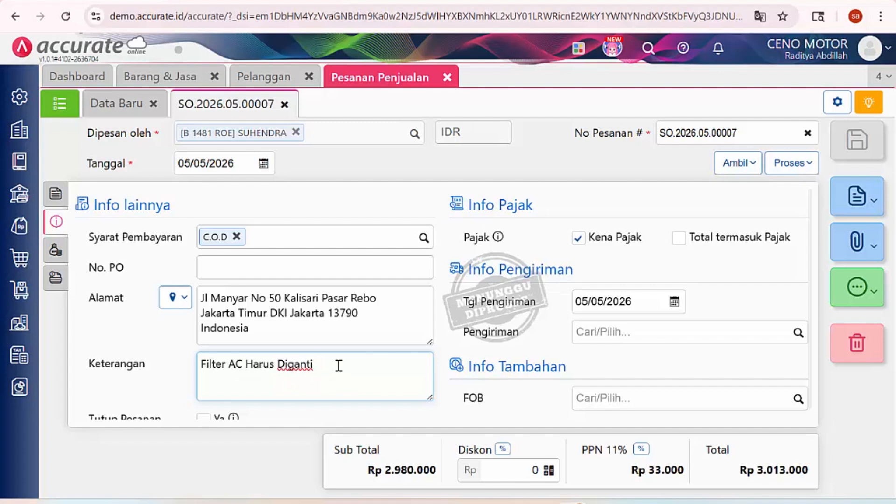
key(Return)
text(Lampu Depan Mobil Mati)
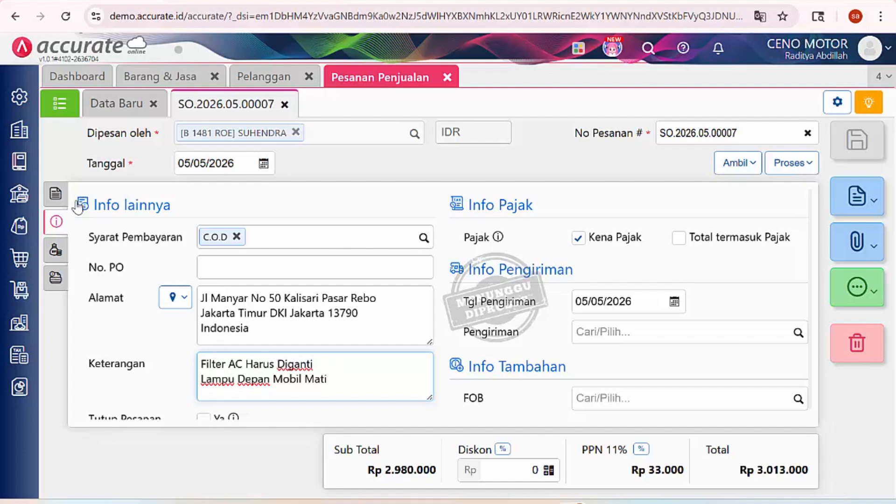
Add Lampu mobil to the order's item details with a quantity of 1 PCS
click(56, 194)
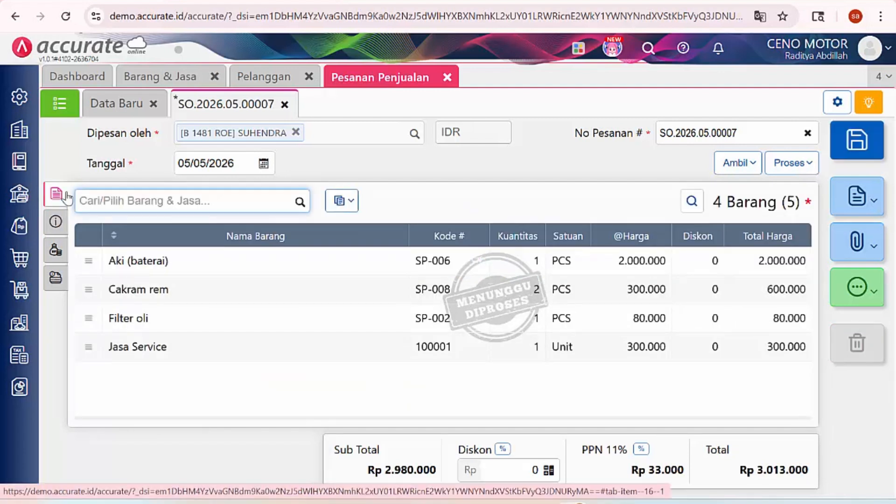
click(296, 204)
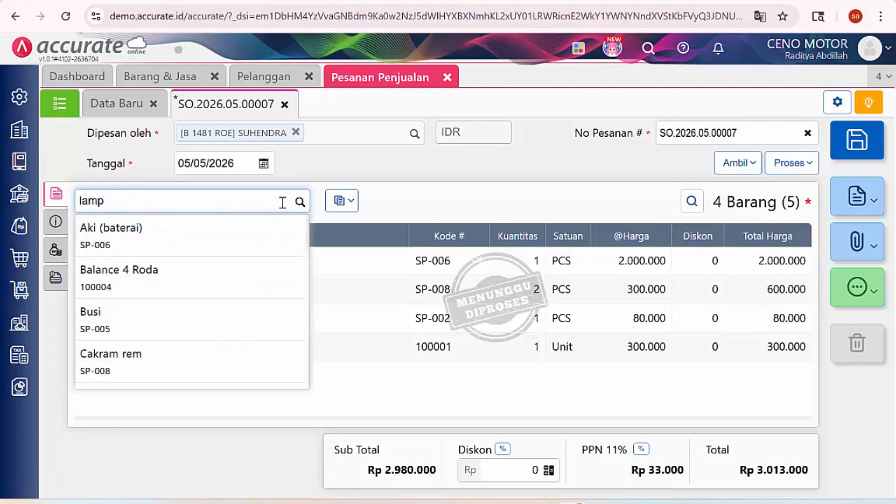
click(246, 236)
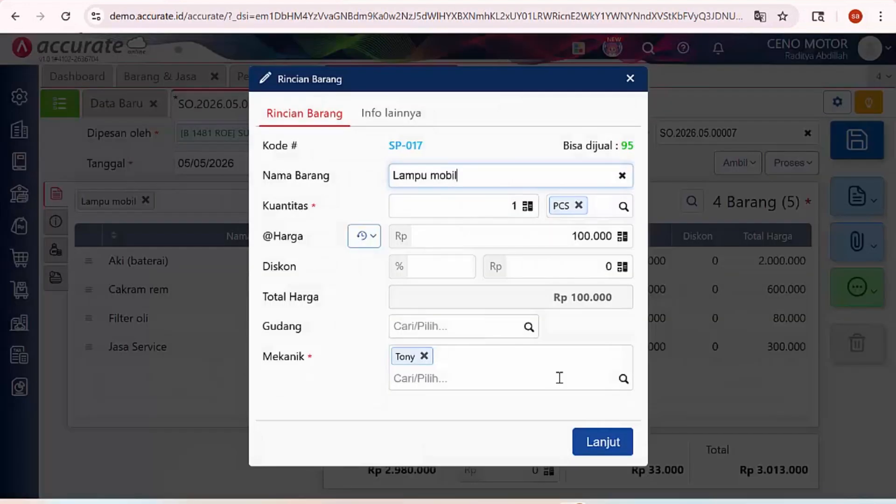
click(599, 445)
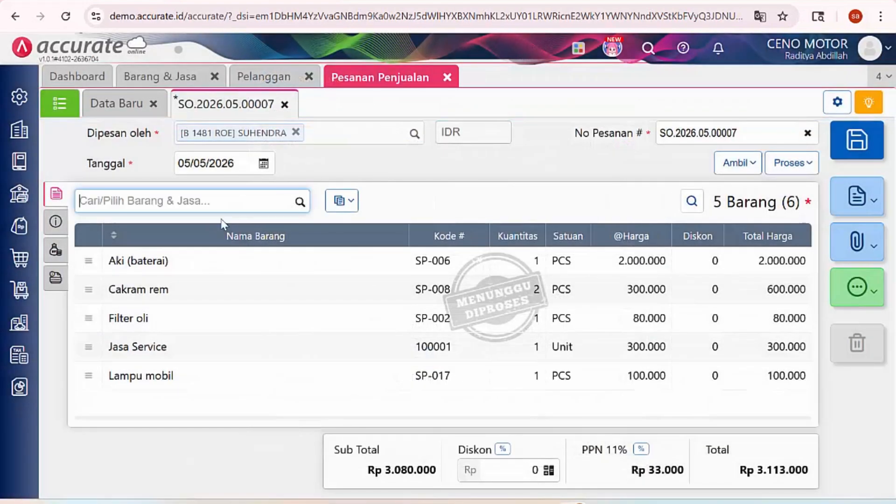
Add Filter kabin (AC) to the order with a quantity of 1 PCS
text(filter)
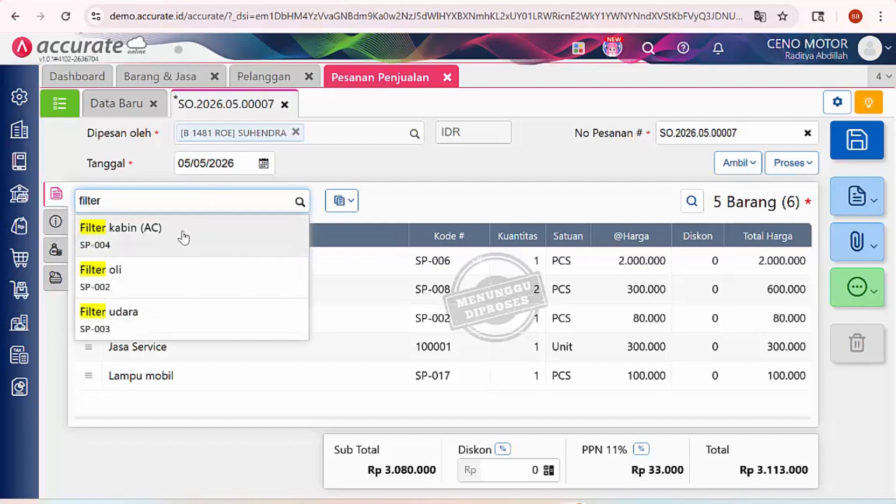
click(181, 236)
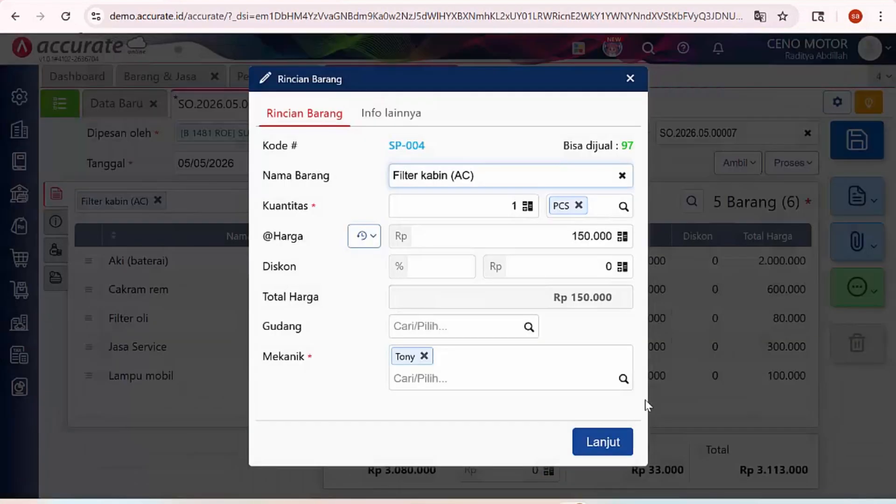
click(612, 449)
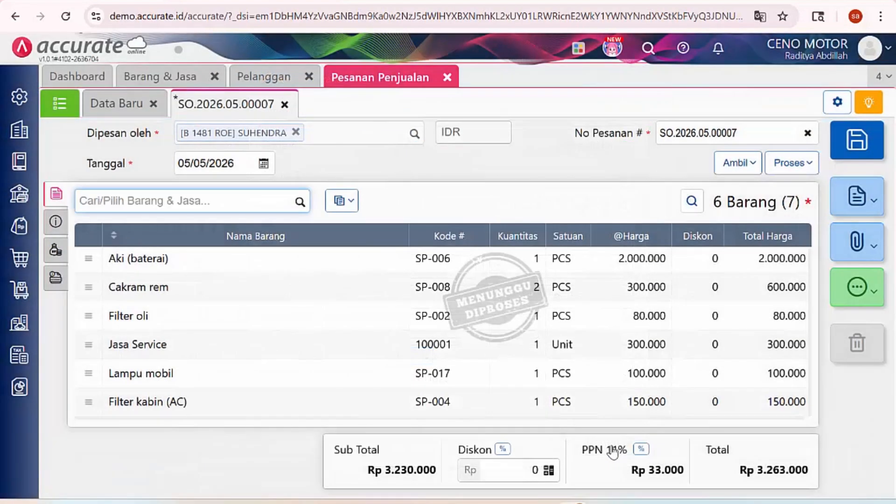
Generate the updated Surat Perintah Kerja, check its item lines and mechanic's inspection notes, and close the preview
click(857, 195)
click(804, 259)
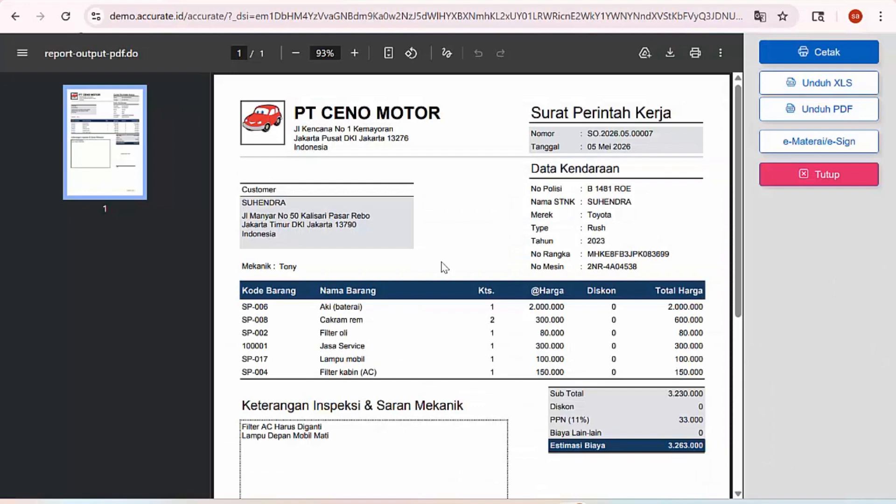
scroll(445, 267, down, 3)
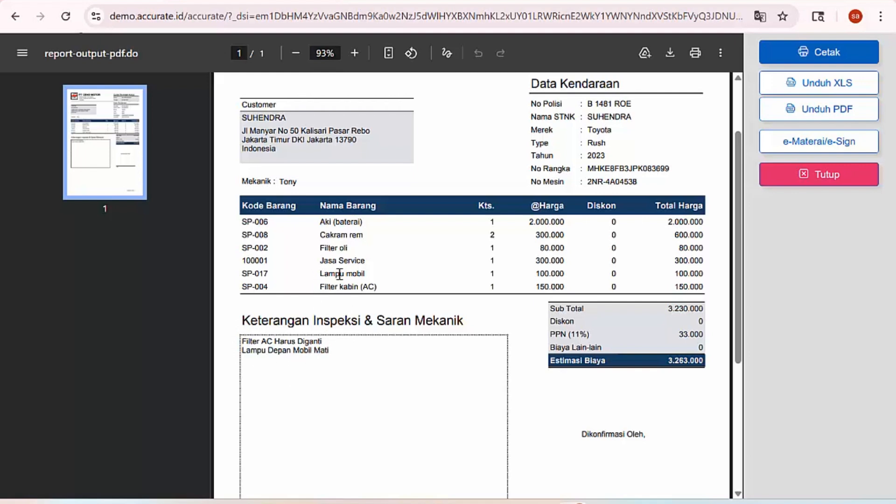
scroll(368, 286, up, 3)
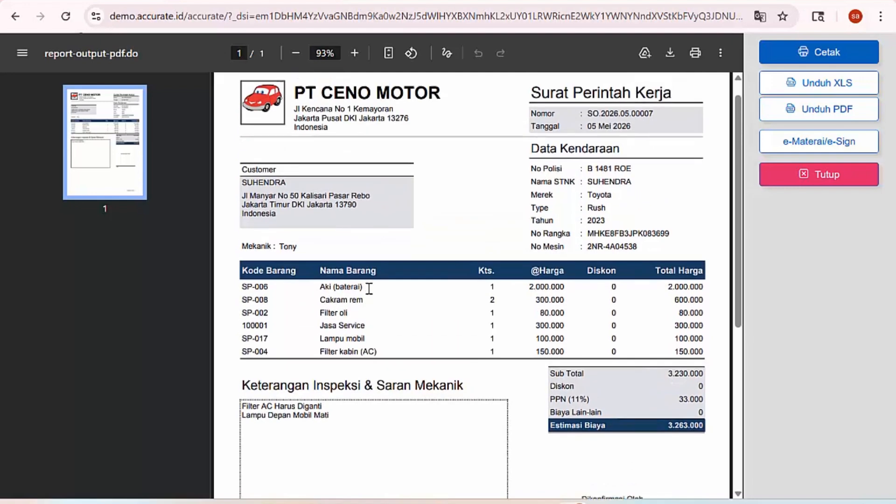
click(812, 173)
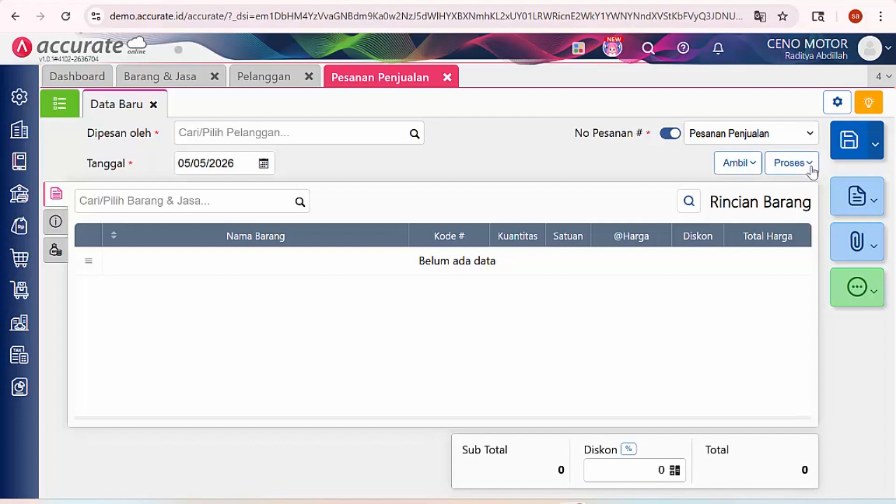
Start a new sales invoice (Faktur Penjualan) and select the third listed customer
click(20, 232)
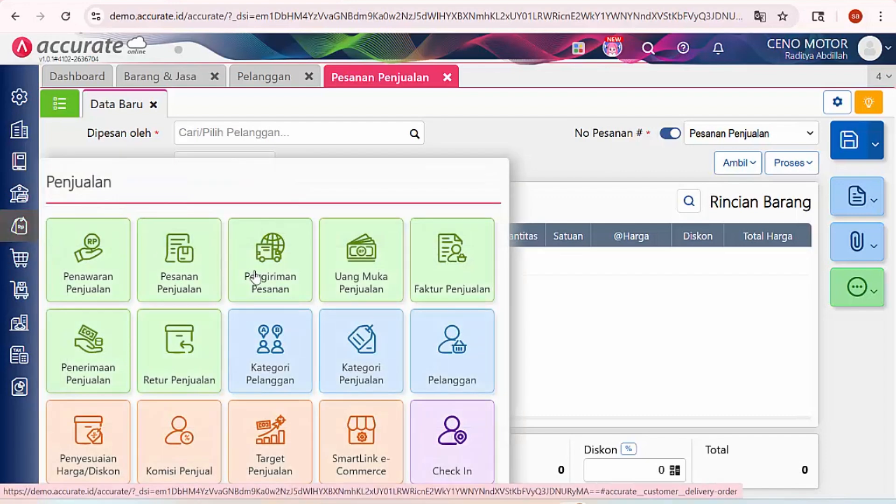
click(446, 269)
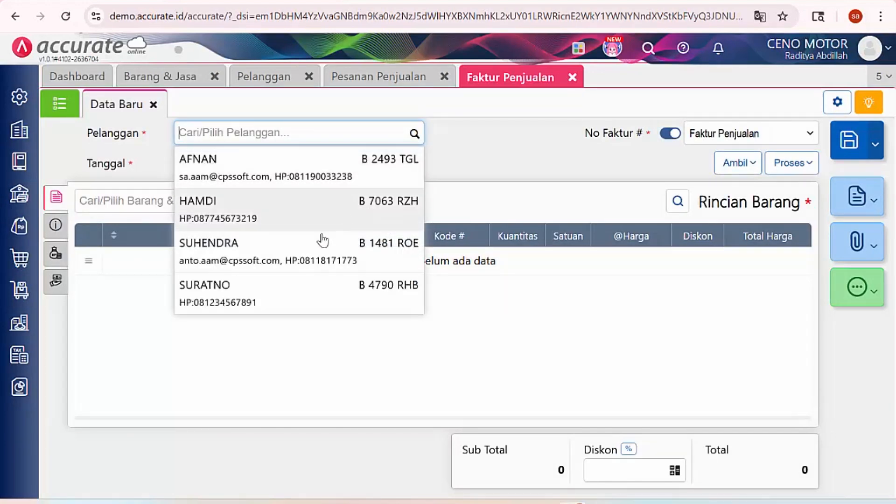
click(281, 252)
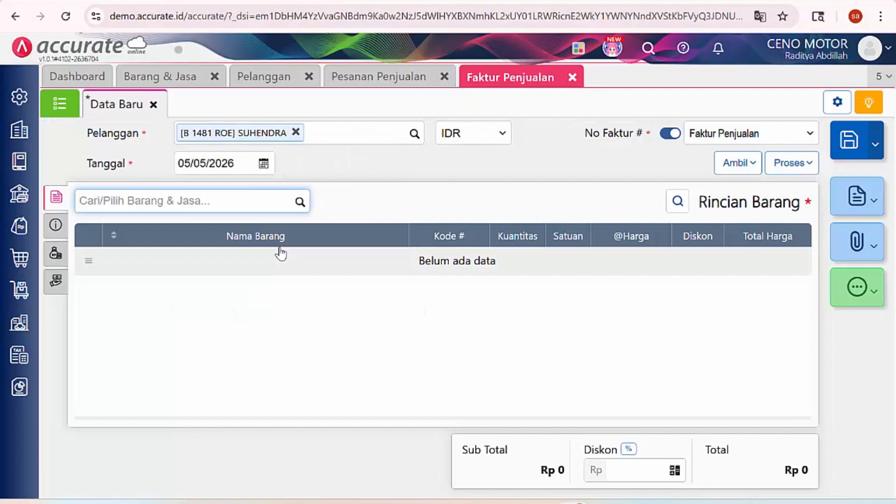
Copy all items from the customer's available sales order (Pesanan) into the invoice
click(737, 166)
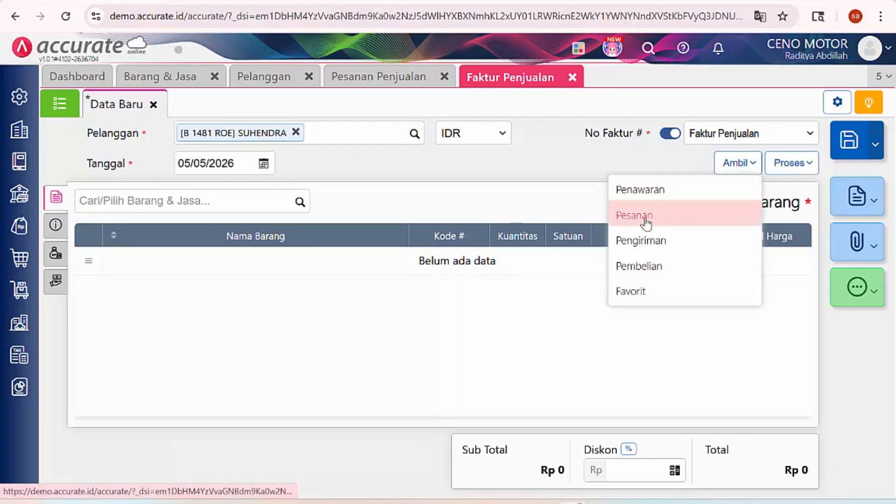
click(646, 223)
click(475, 158)
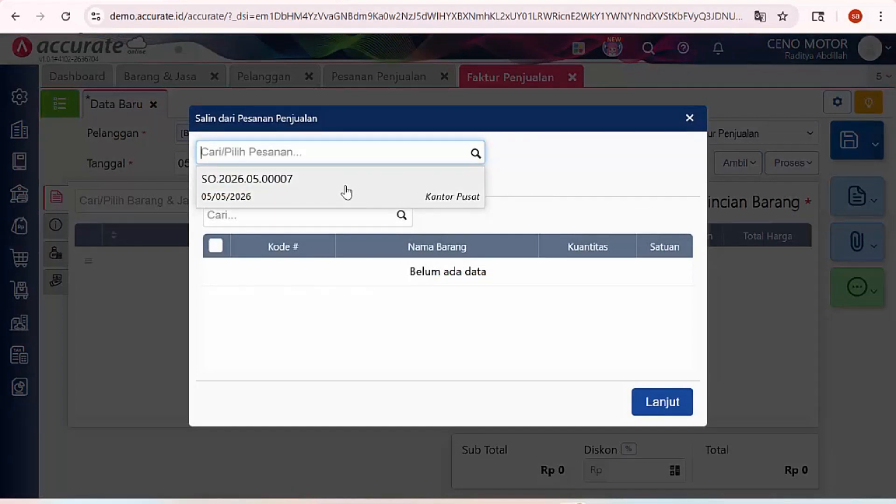
click(346, 192)
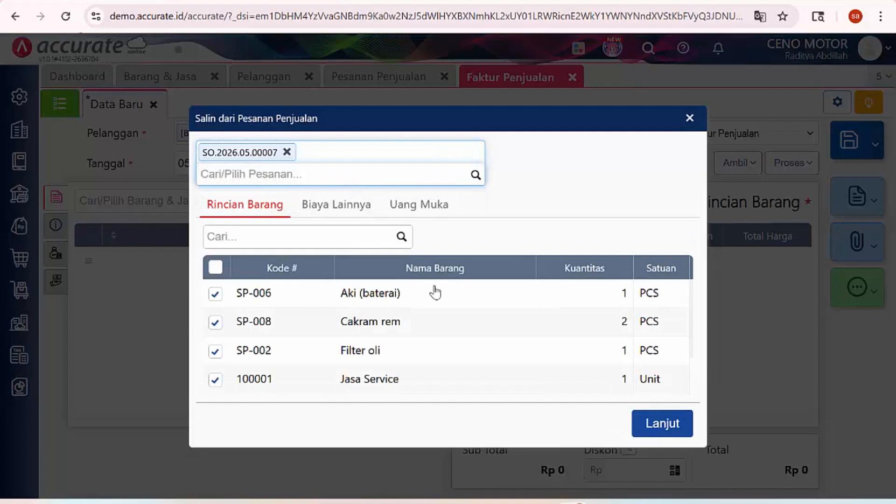
scroll(460, 326, down, 2)
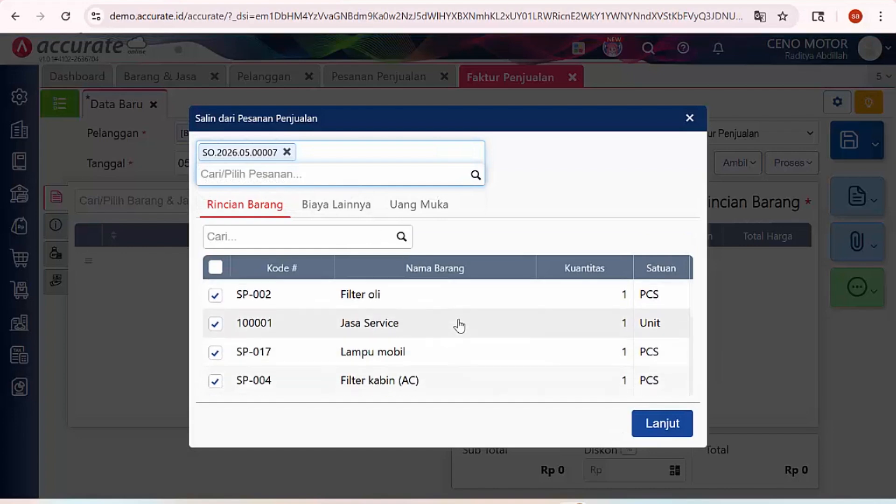
click(665, 425)
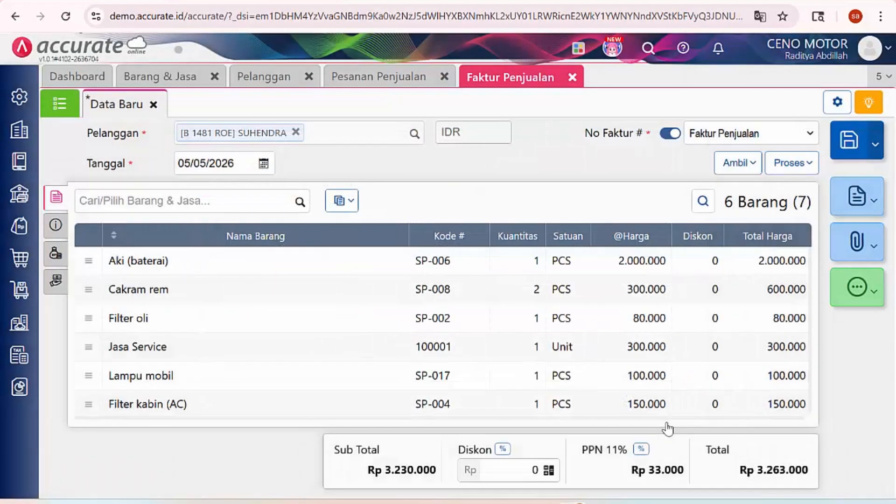
Set the vehicle mileage (KM Kendaraan) in the invoice's additional information to 49800
click(59, 224)
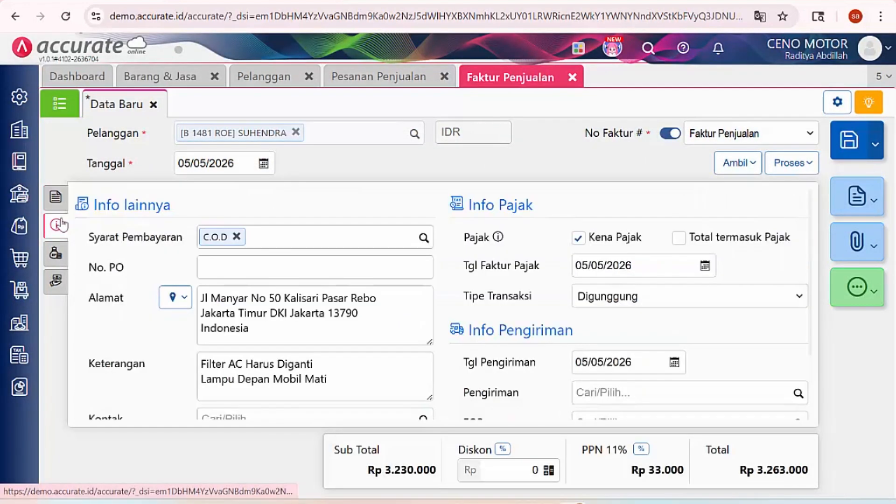
scroll(355, 279, down, 2)
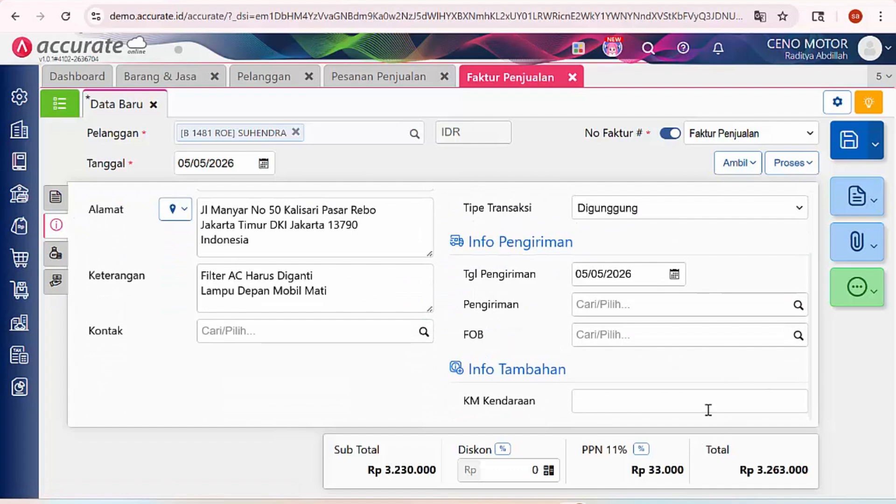
click(683, 401)
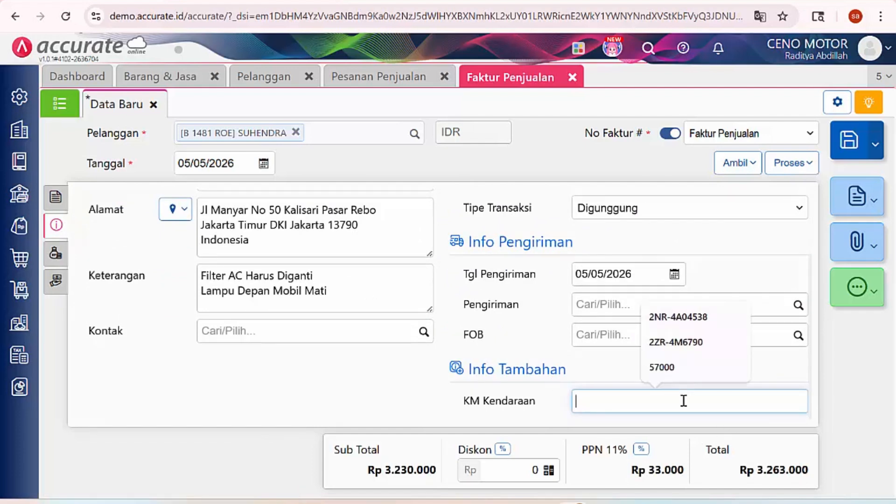
text(49800)
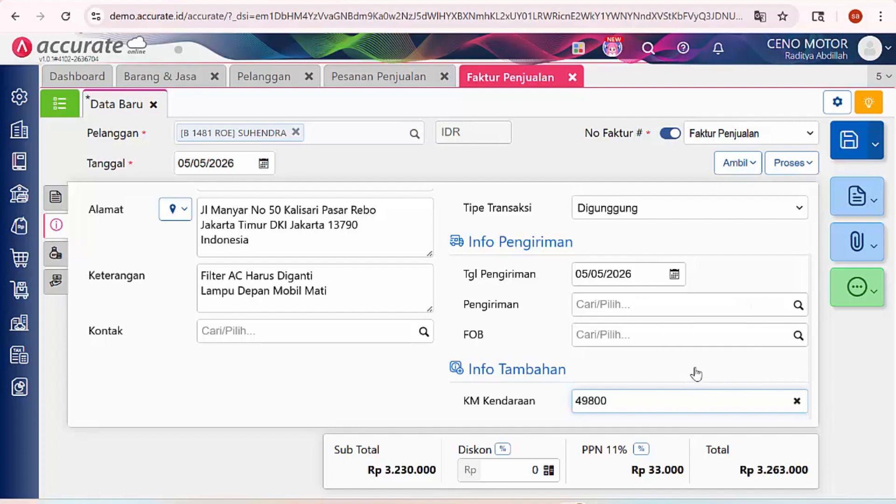
Save the invoice by generating its Faktur Bengkel printout, check the vehicle data, items, totals and warranty terms, and close the preview
click(857, 196)
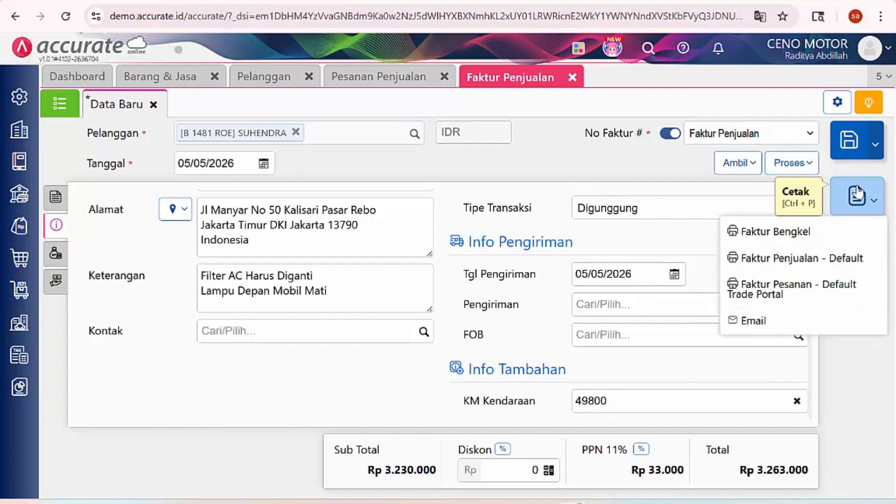
click(781, 237)
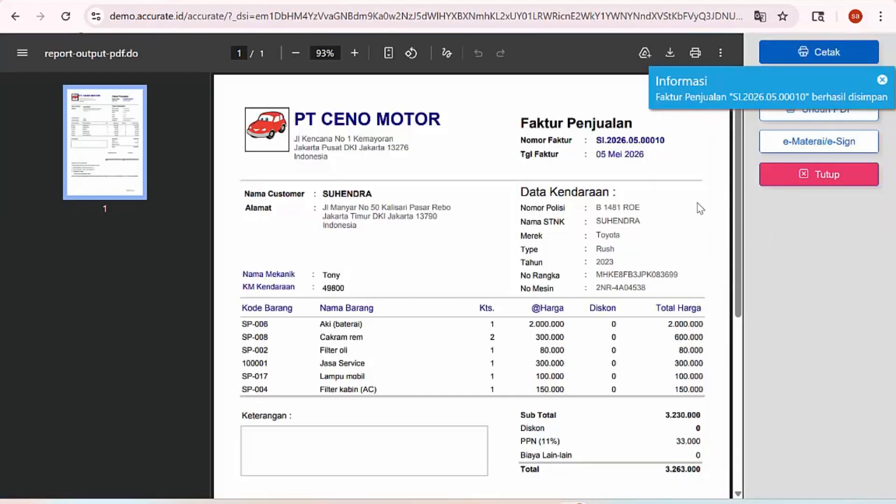
scroll(698, 206, down, 1)
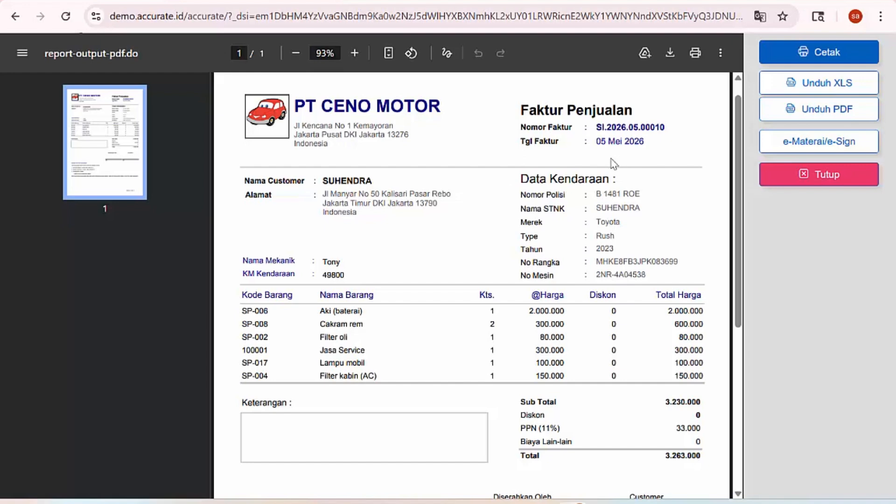
scroll(623, 161, down, 1)
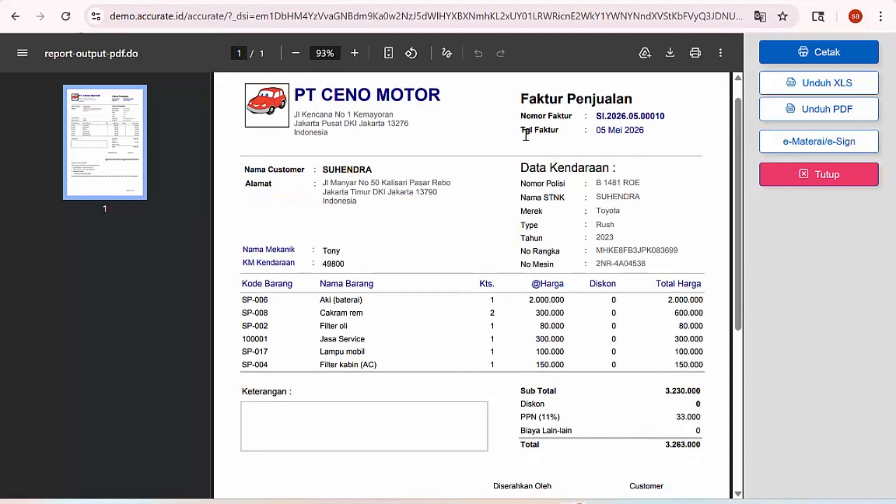
scroll(385, 216, down, 1)
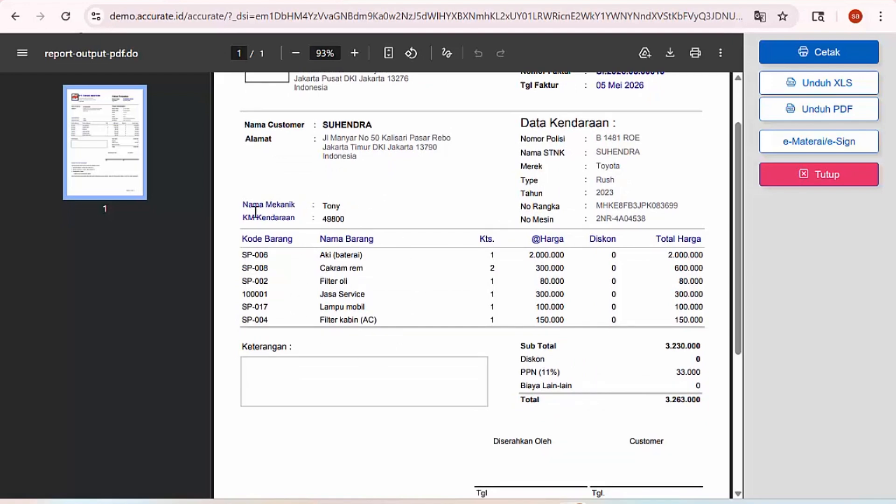
scroll(370, 224, down, 5)
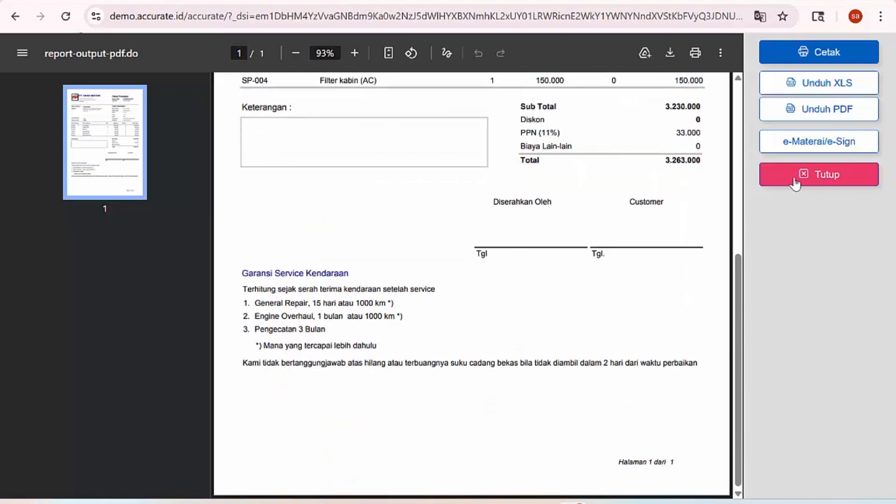
click(824, 175)
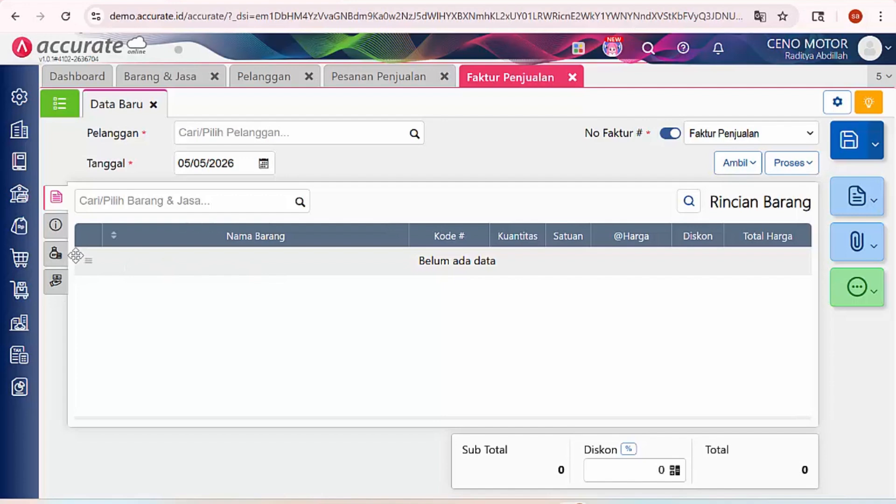
Start a new sales receipt (Penerimaan Penjualan) for the third listed customer, with Kas Bengkel as the receiving account
click(25, 228)
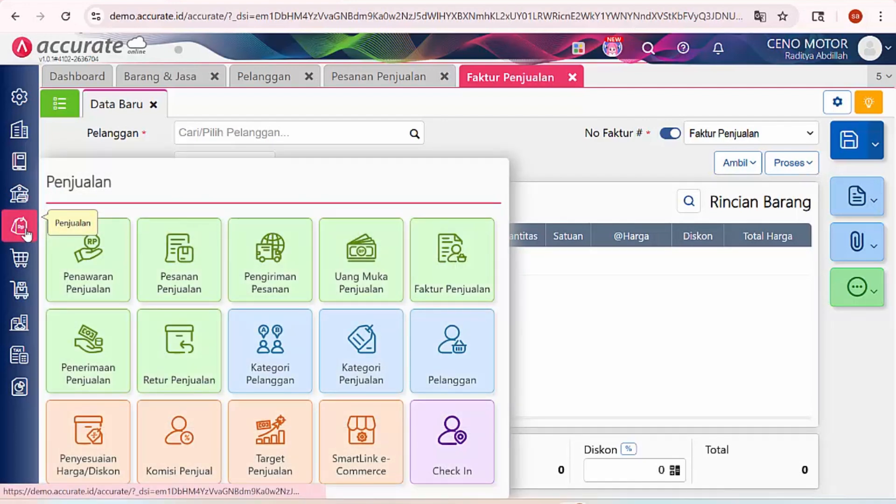
click(91, 358)
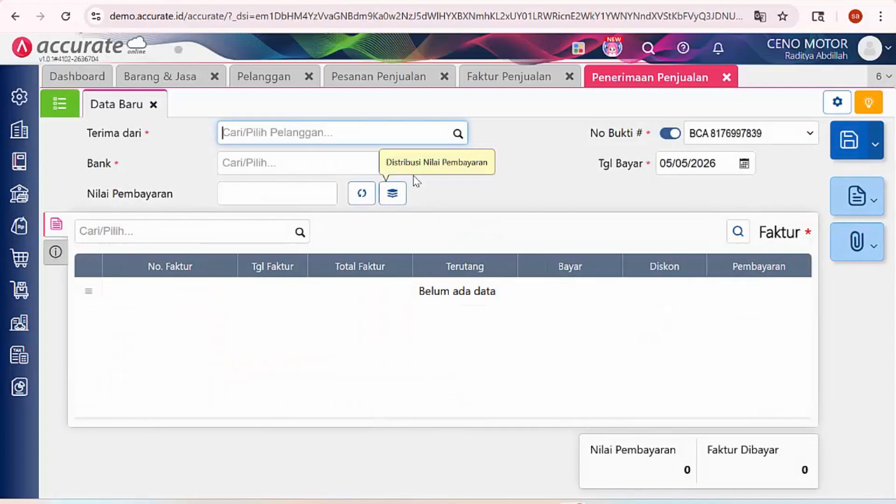
click(457, 135)
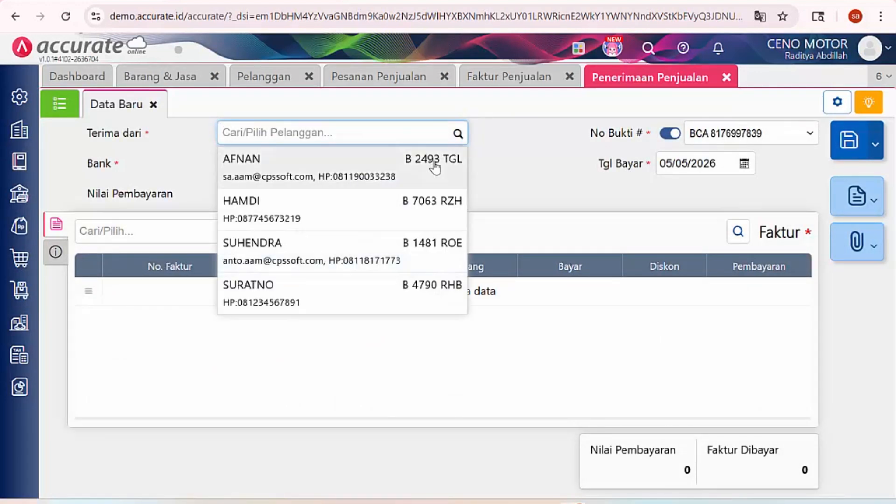
click(362, 246)
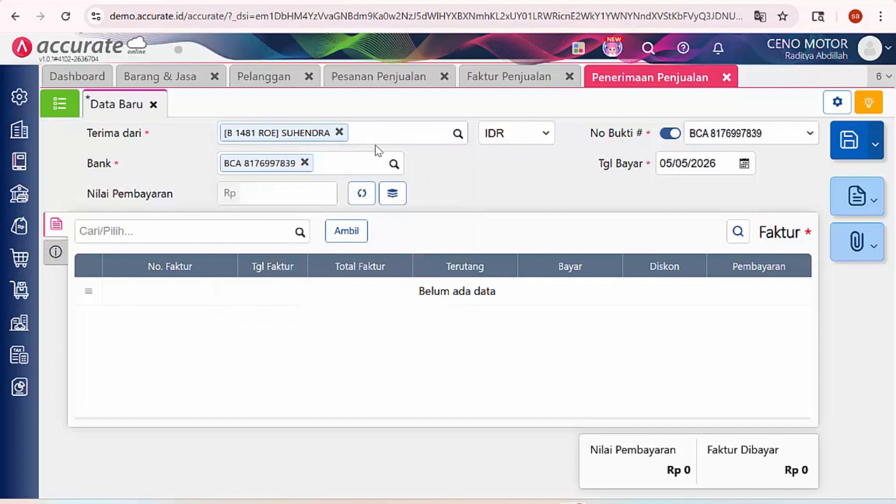
click(393, 164)
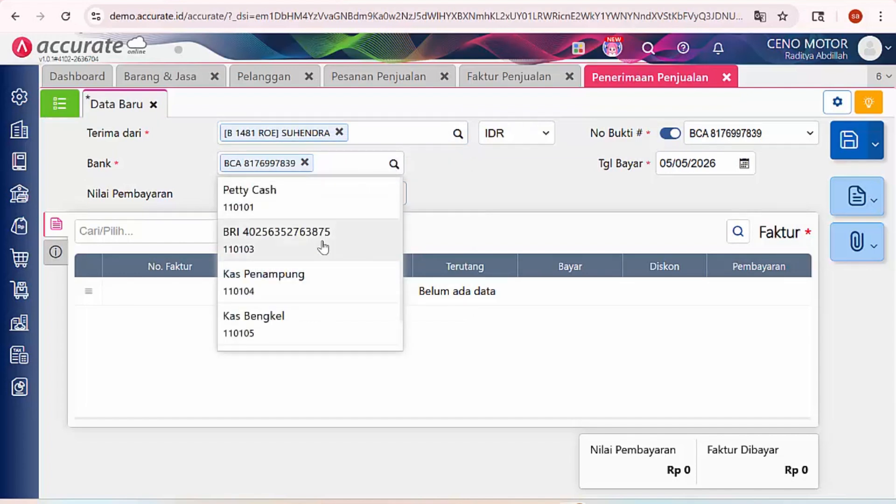
scroll(322, 231, down, 1)
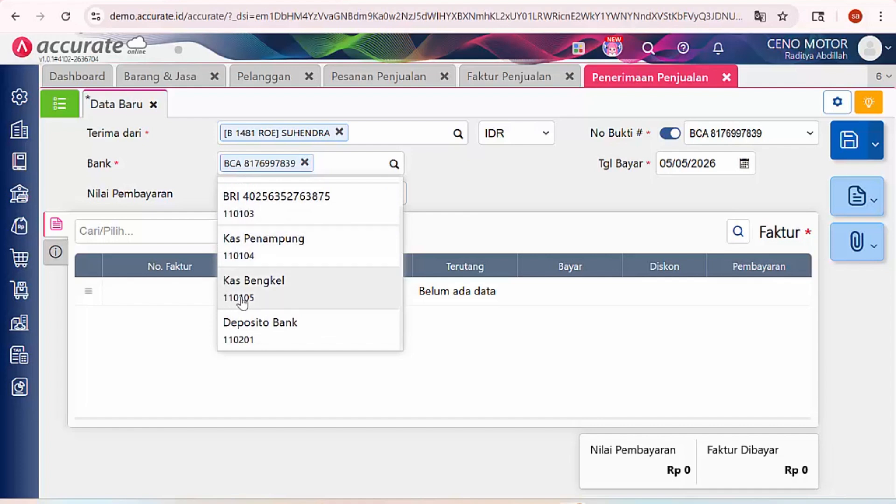
click(277, 290)
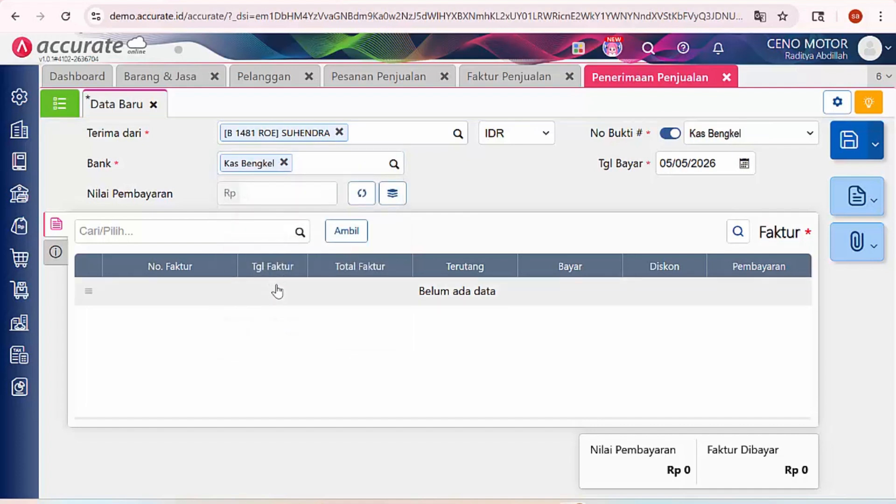
Add the customer's unpaid invoice dated 05/05/2026 to the receipt and fill in the matching payment amount of Rp 3.263.000
click(348, 233)
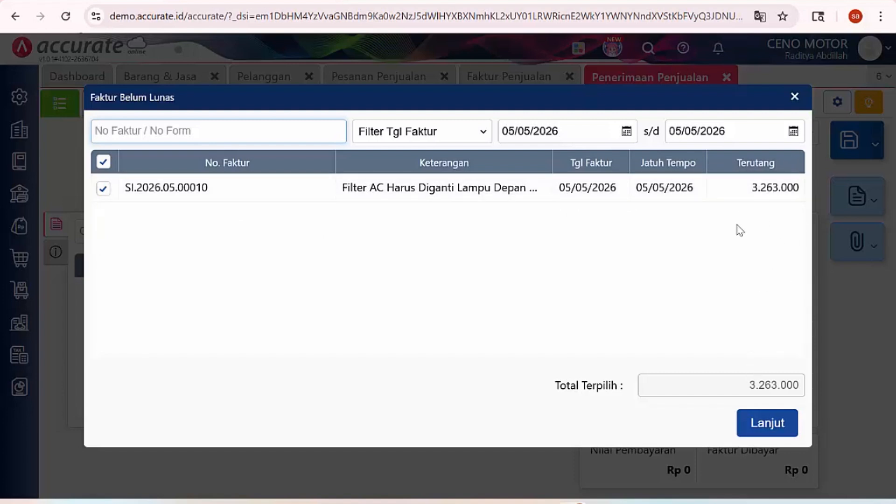
click(766, 424)
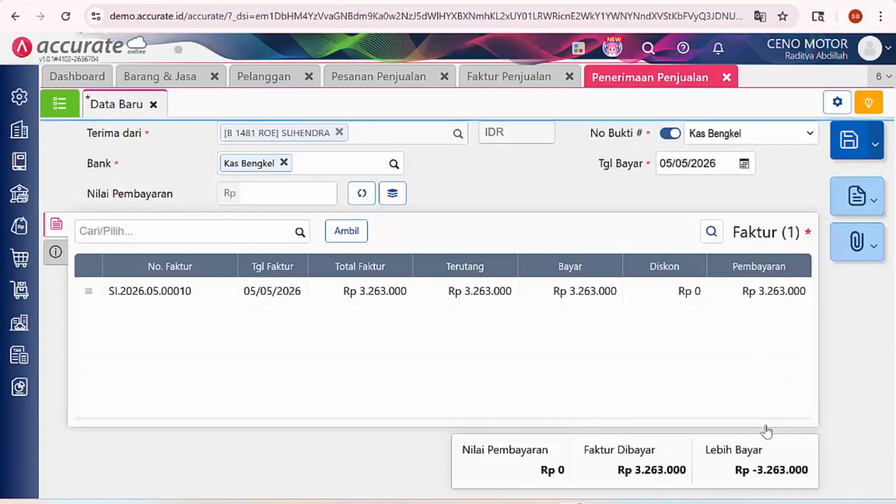
click(363, 194)
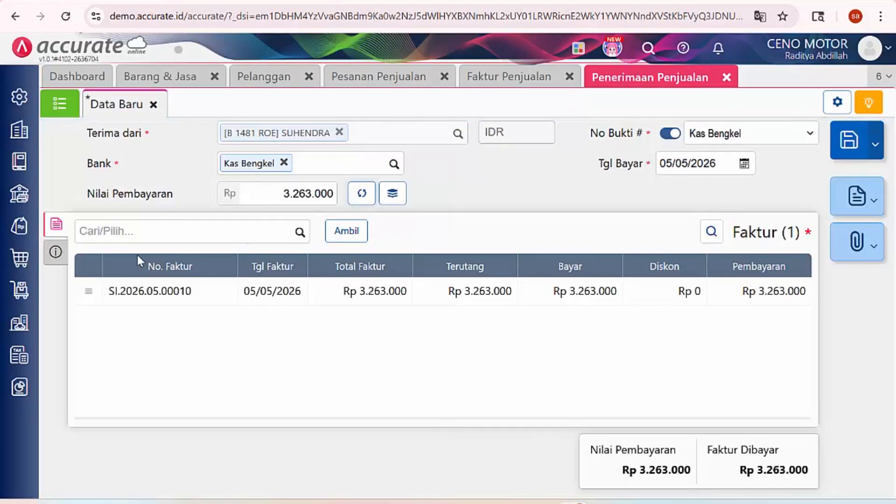
Choose Tunai as the receipt's payment method and save the receipt
click(56, 256)
click(256, 269)
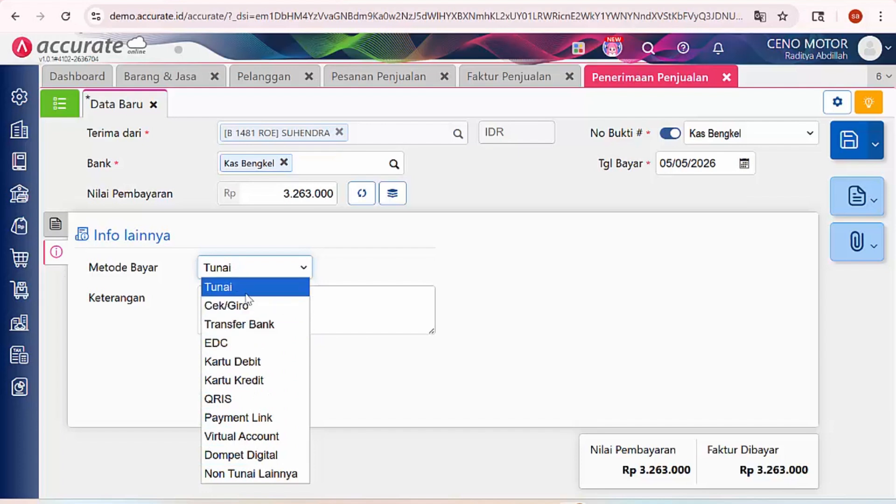
click(246, 294)
click(56, 224)
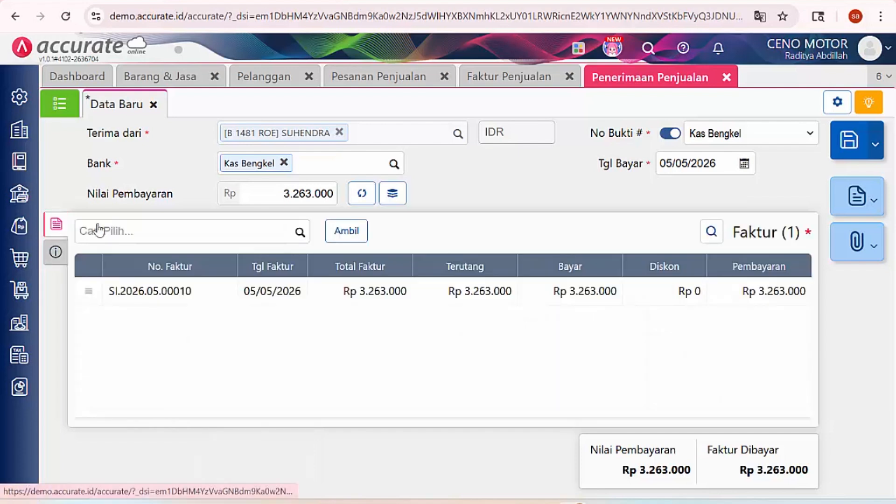
click(848, 145)
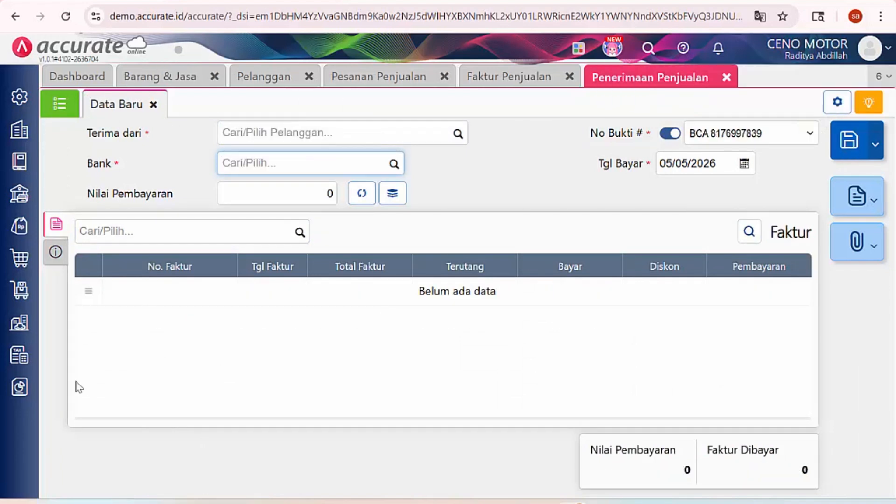
Run the memorized Histori Service Kendaraan Customer report from 01/05/2000 to 05/05/2026 and review the items serviced per vehicle
click(22, 389)
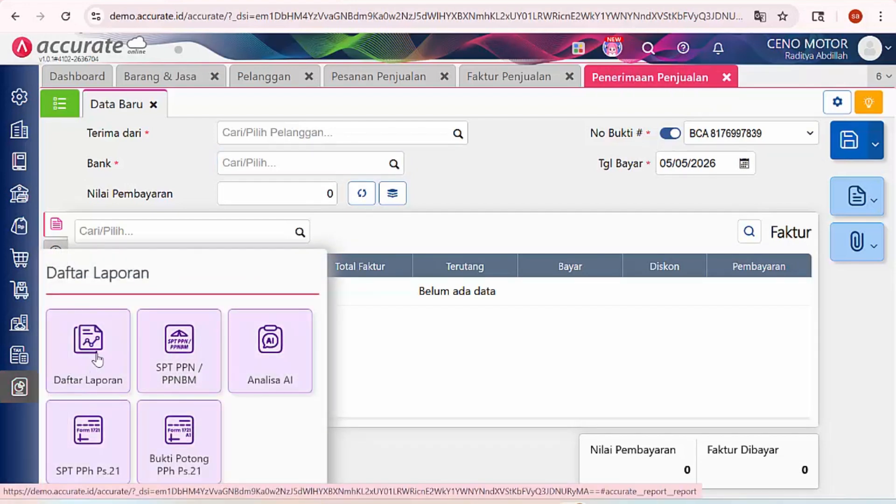
click(97, 359)
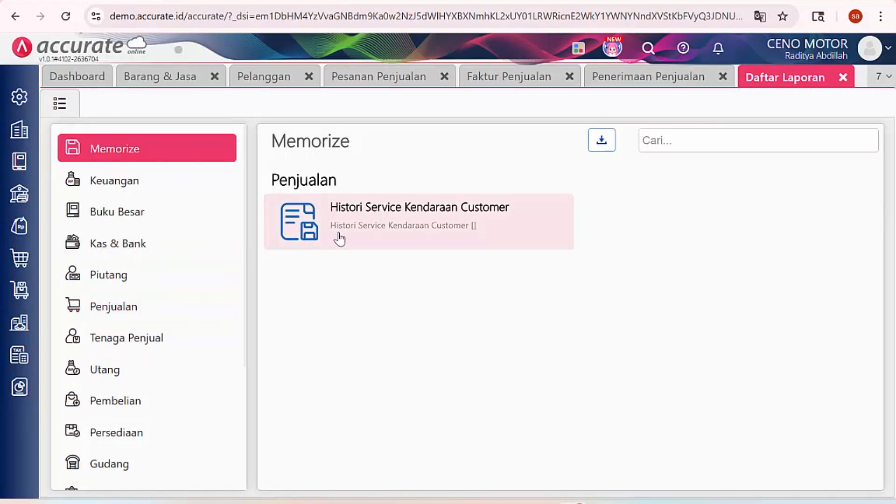
click(400, 226)
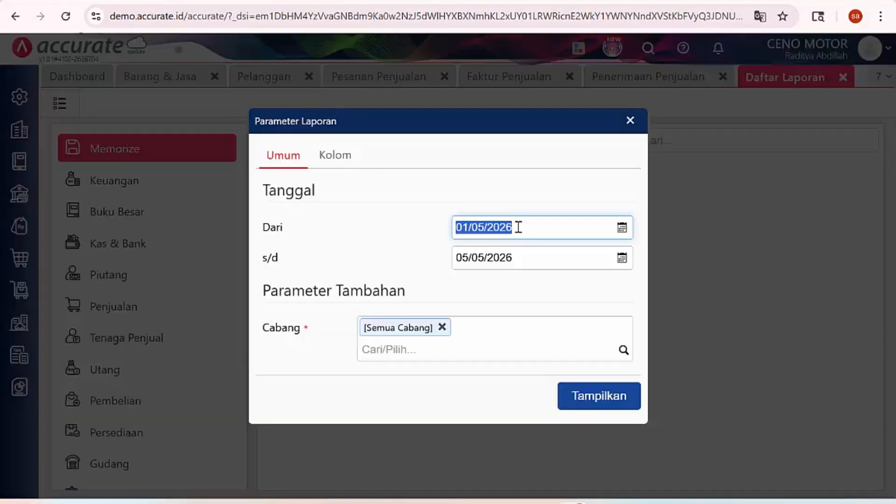
click(529, 228)
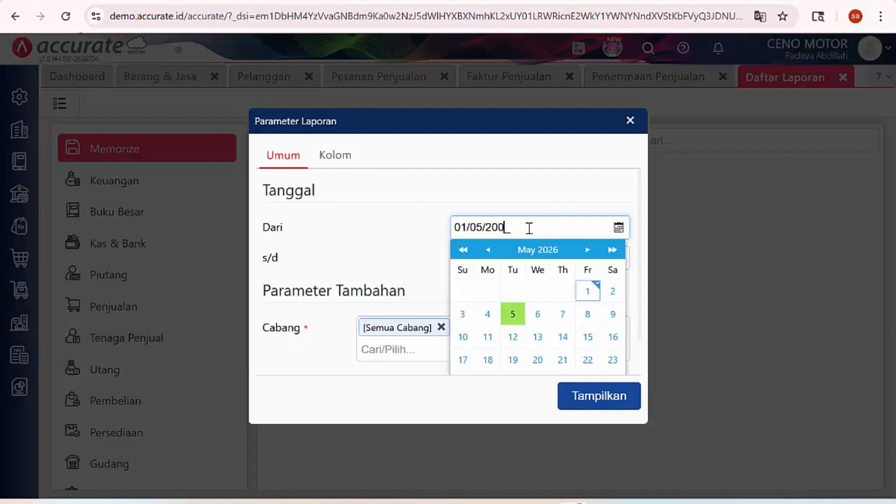
click(600, 394)
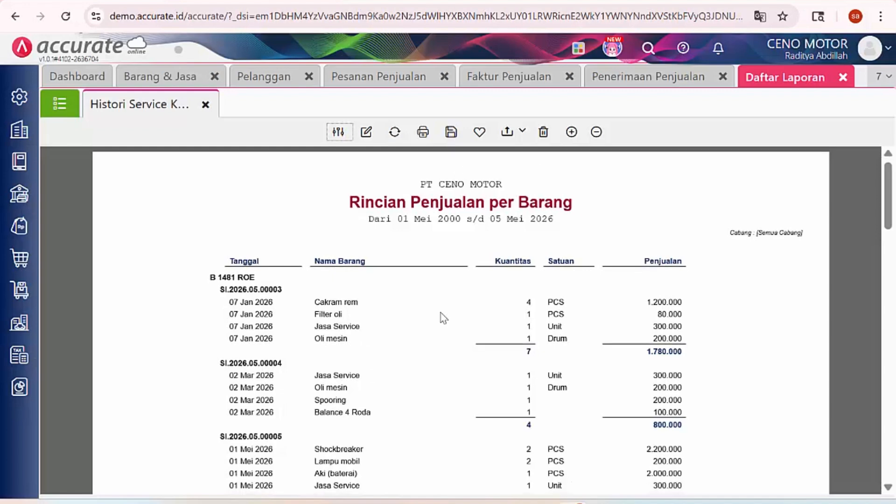
scroll(440, 313, down, 1)
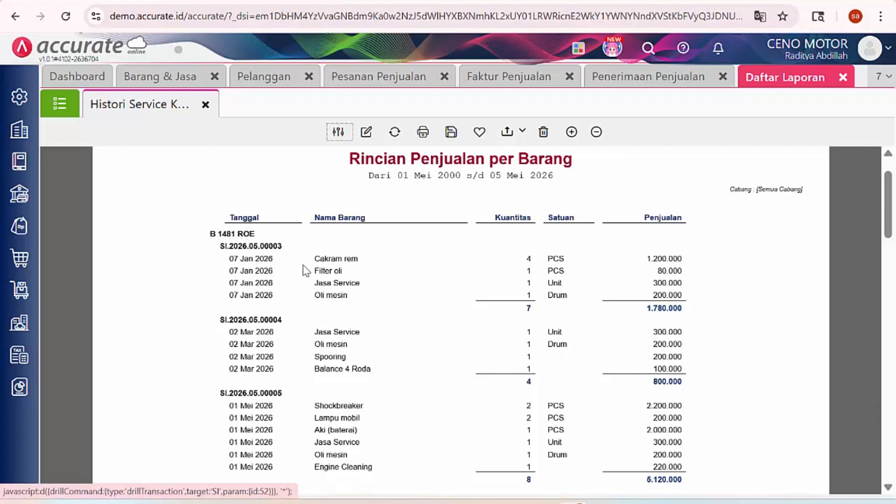
scroll(345, 259, down, 1)
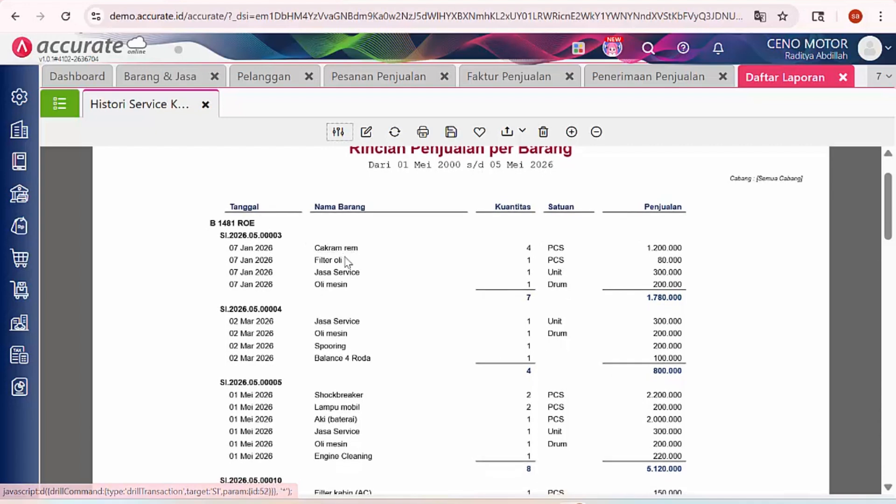
scroll(324, 259, down, 1)
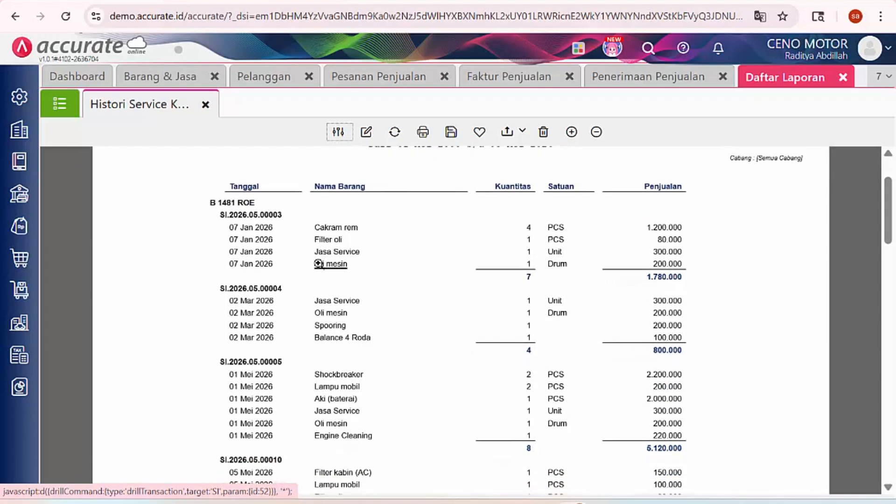
scroll(318, 264, down, 3)
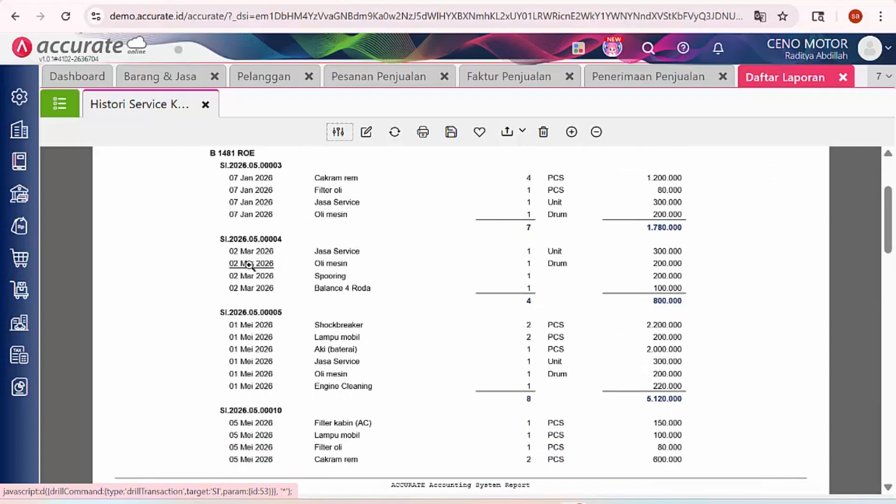
scroll(332, 266, down, 1)
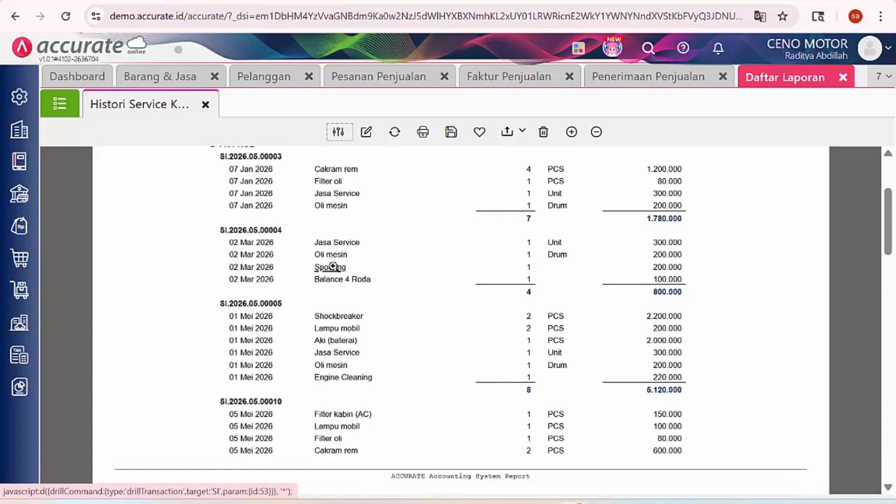
scroll(327, 275, down, 10)
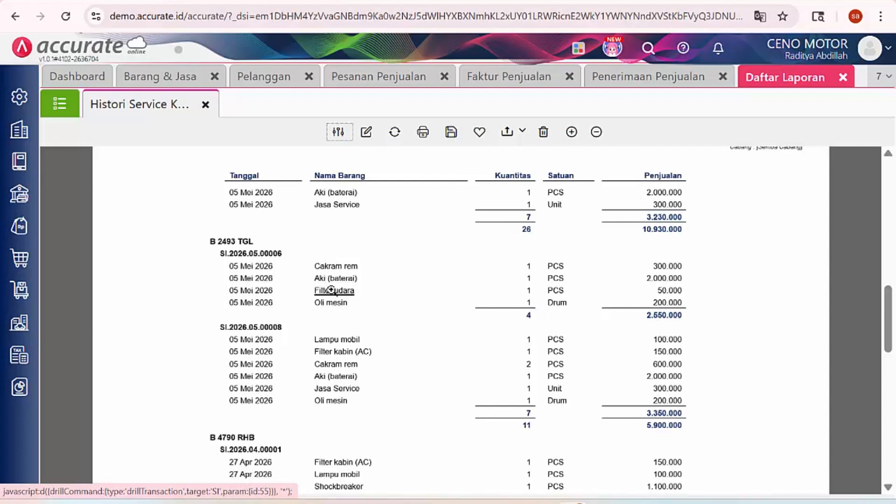
Review the remaining vehicles' serviced items through to the end of the Histori Service Kendaraan Customer report
scroll(331, 304, down, 12)
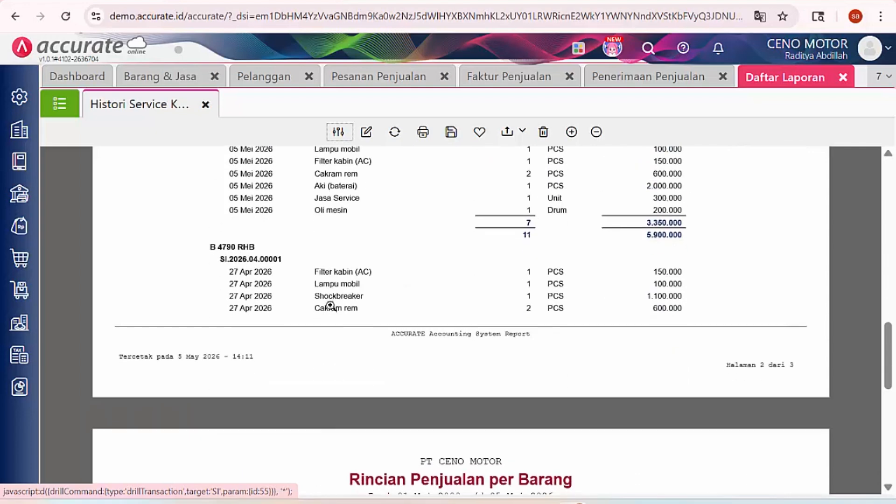
scroll(330, 305, down, 1)
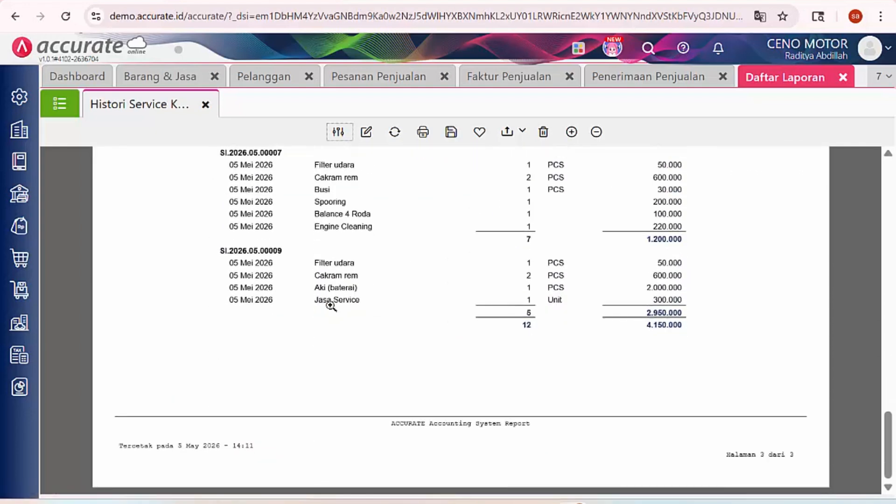
Return to the report list and look through the report categories and the available Keuangan reports
click(62, 111)
scroll(86, 210, down, 1)
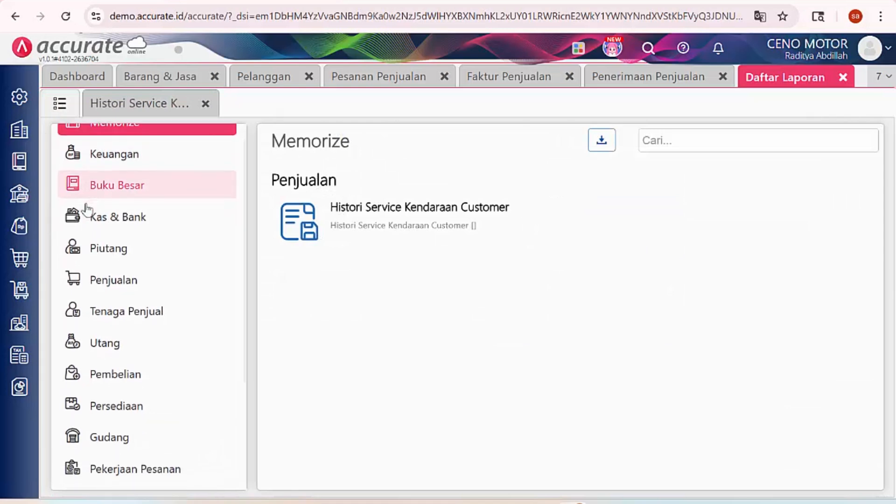
scroll(86, 210, down, 3)
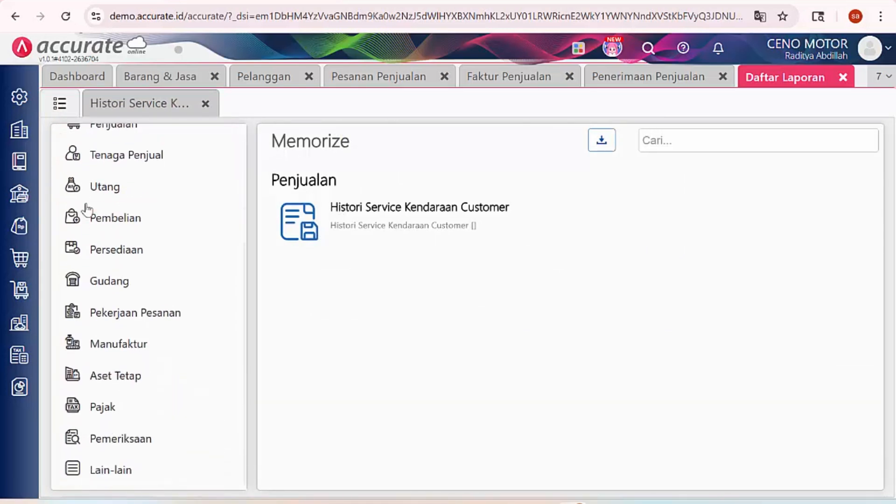
scroll(87, 210, up, 4)
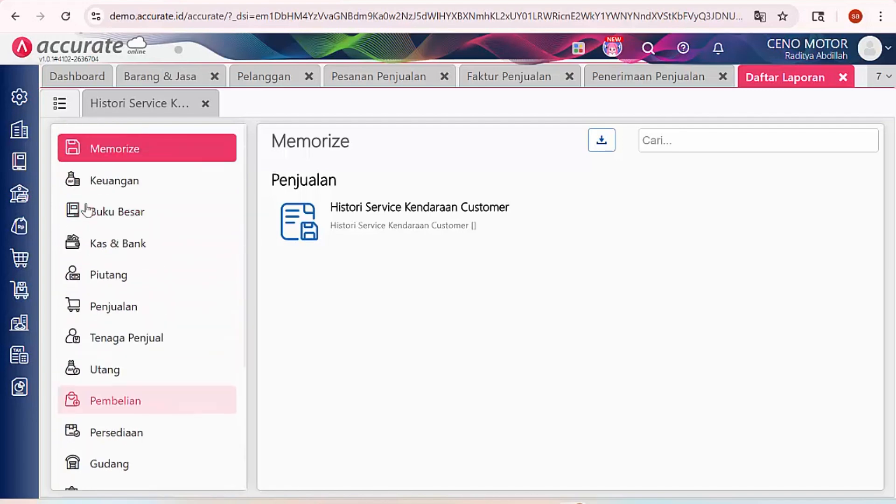
click(110, 191)
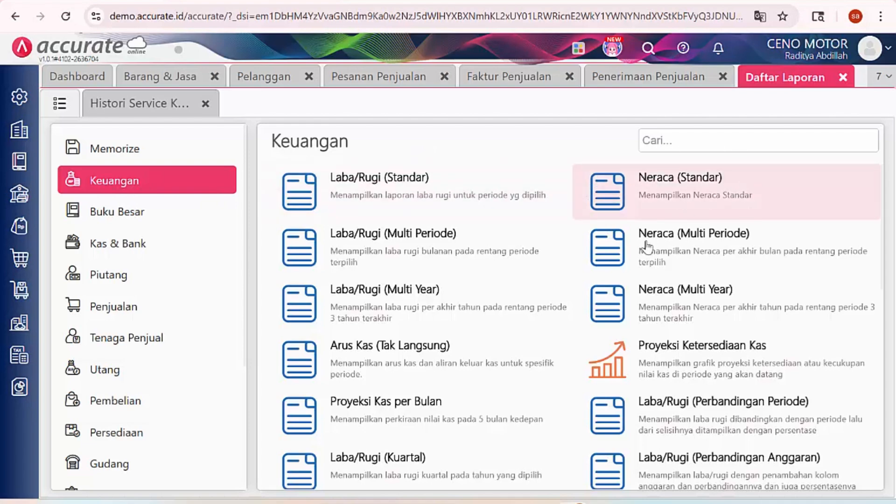
scroll(542, 373, down, 4)
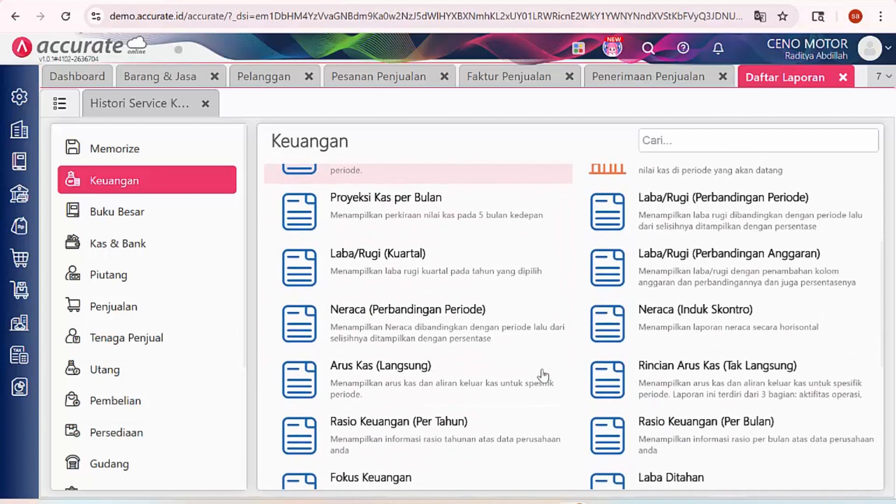
scroll(542, 373, down, 6)
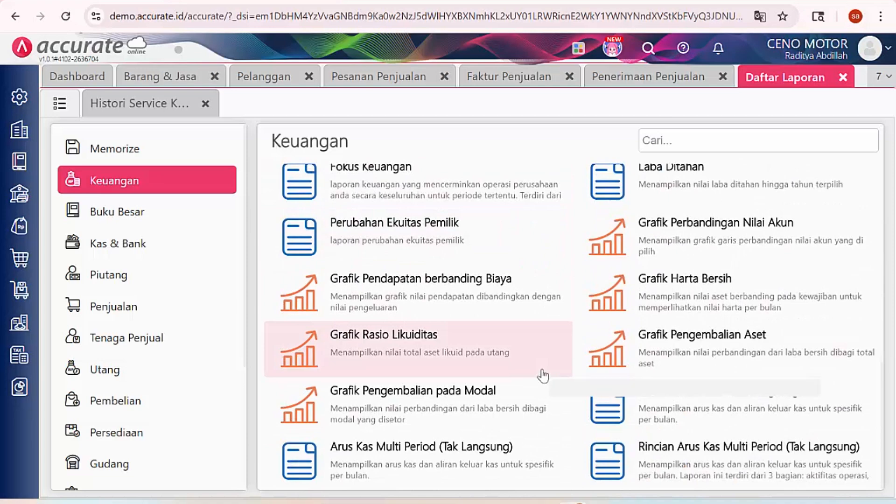
scroll(542, 373, up, 10)
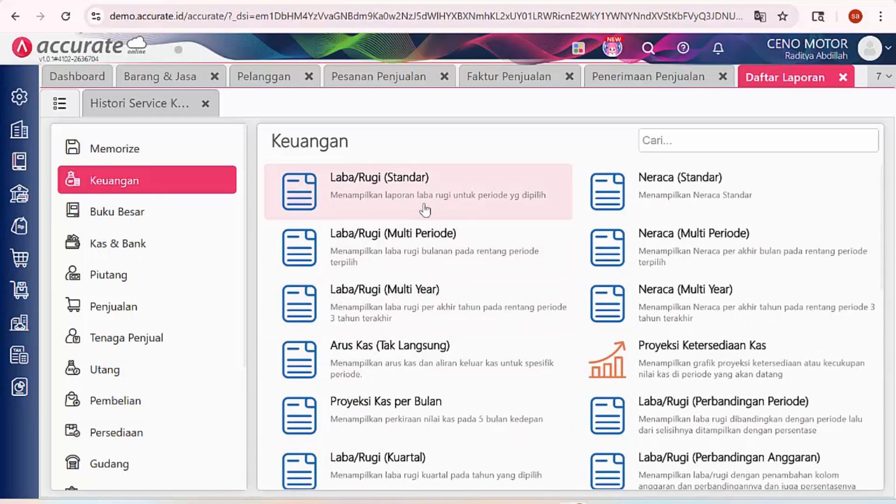
Run the Laba/Rugi (Standar) report from 01/05/2000 to 05/05/2026 for all branches and review it down to Laba Bersih
click(410, 185)
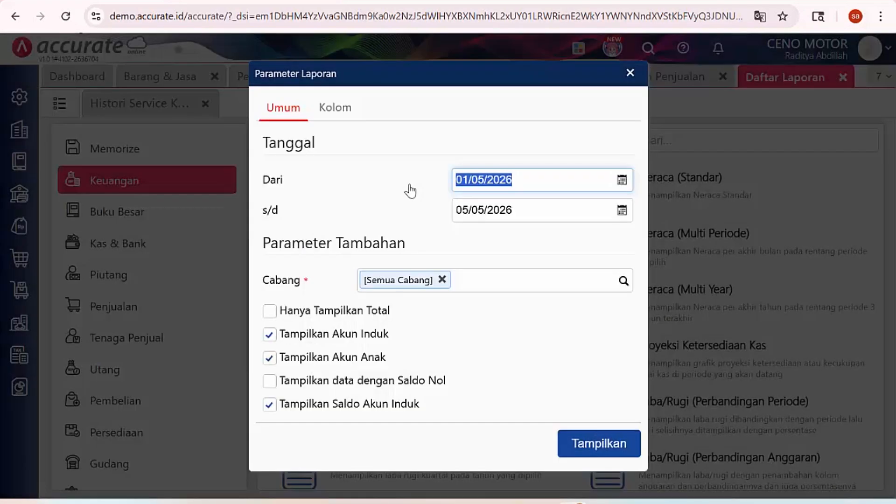
click(546, 179)
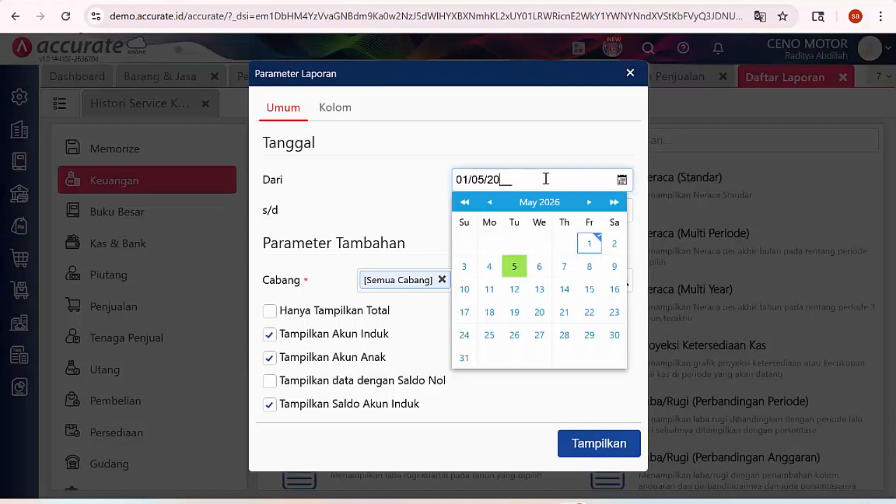
click(599, 443)
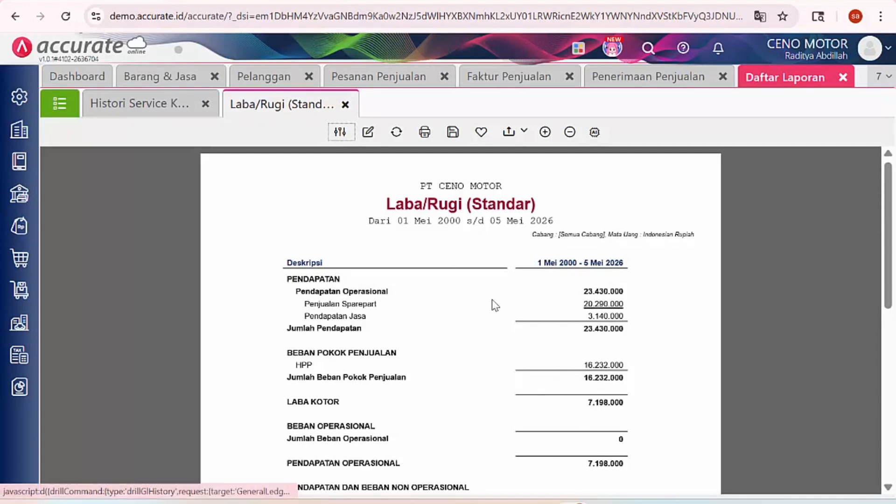
scroll(396, 313, down, 1)
scroll(537, 286, down, 2)
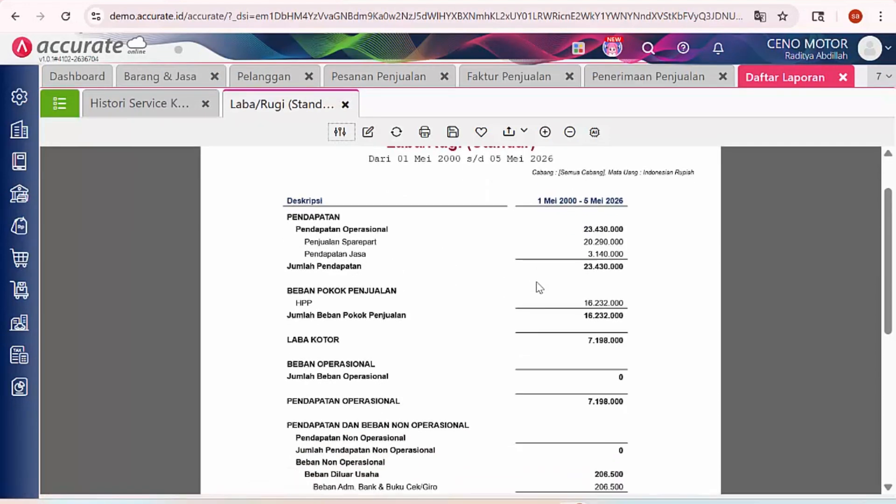
scroll(588, 275, down, 4)
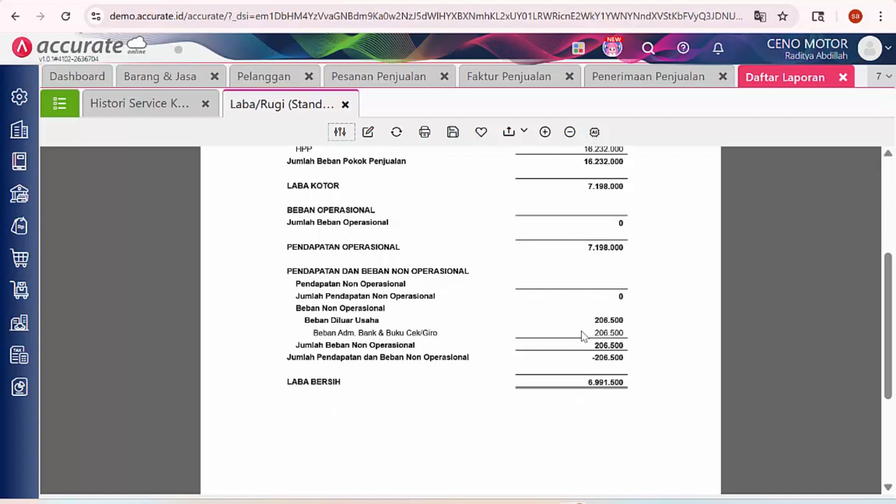
scroll(583, 334, down, 2)
Find the Neraca (Induk Skontro) report among the Keuangan reports and run it as of 05/05/2026
scroll(467, 192, down, 4)
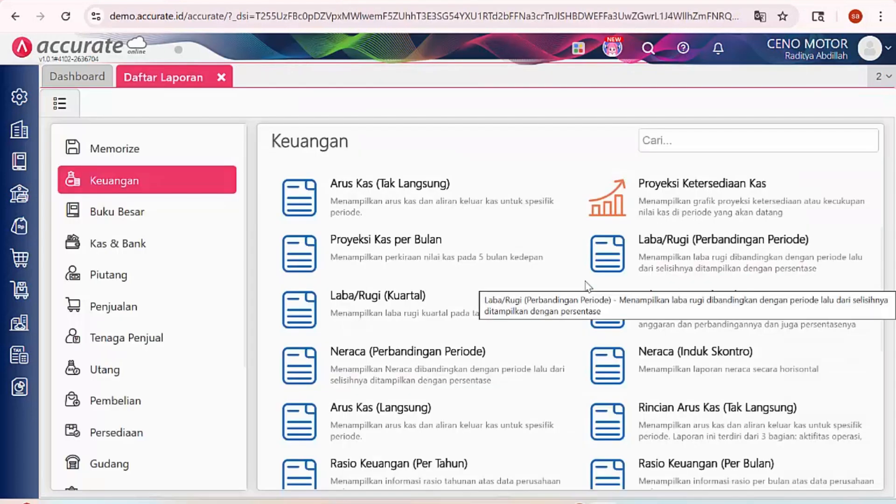
scroll(551, 290, down, 5)
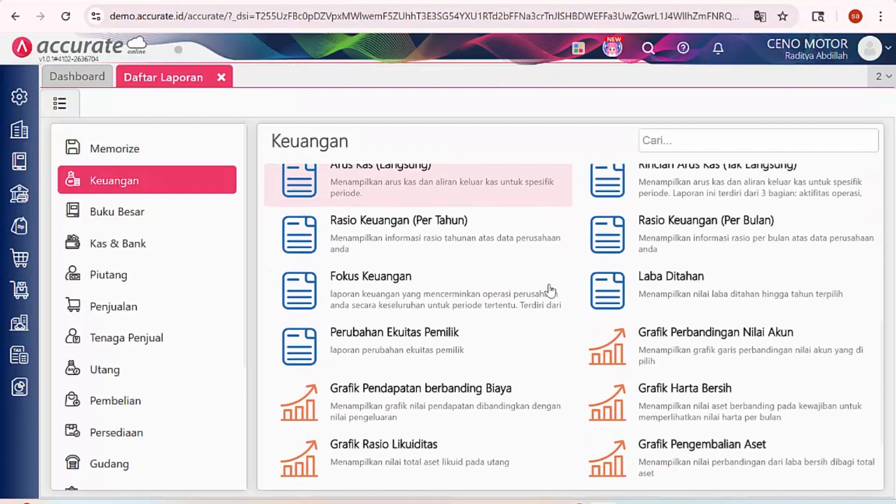
scroll(551, 290, up, 4)
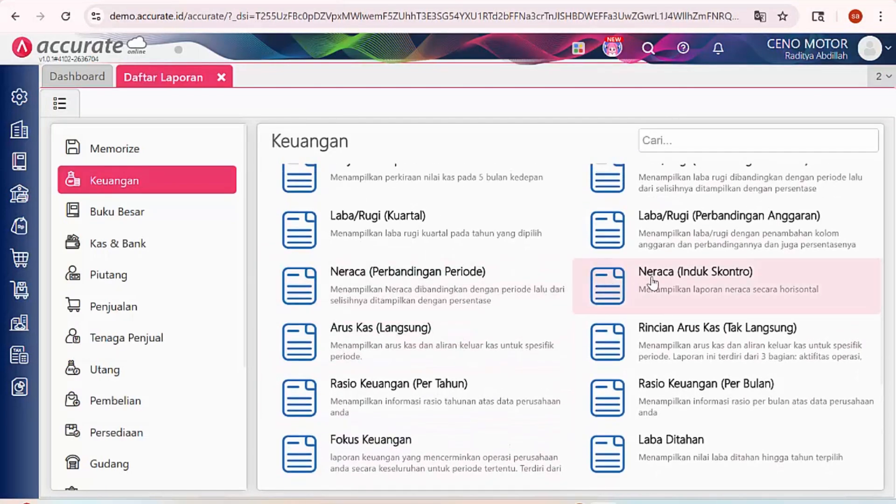
click(653, 282)
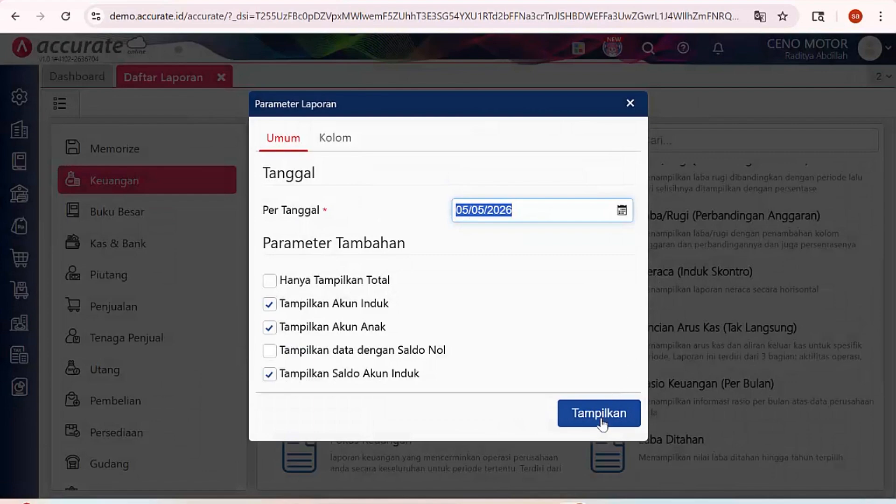
click(601, 422)
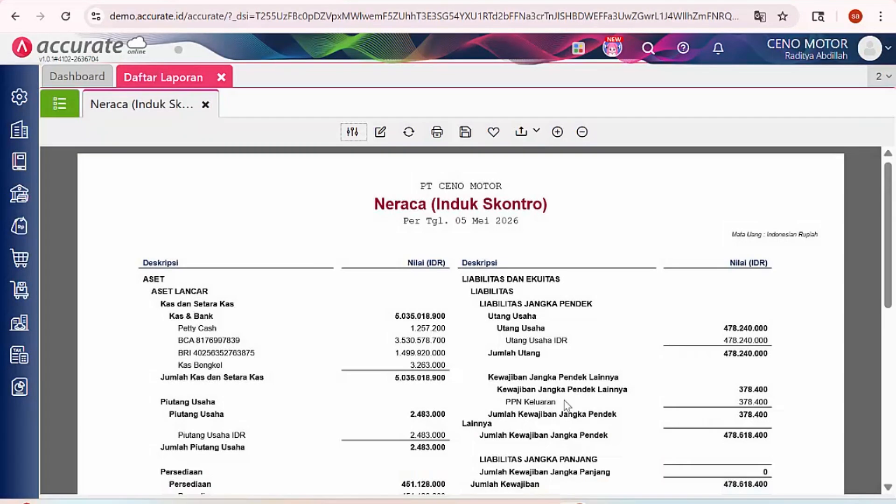
Examine the balance sheet's cash, receivables and inventory accounts, as well as its liabilities and equity
scroll(514, 373, down, 2)
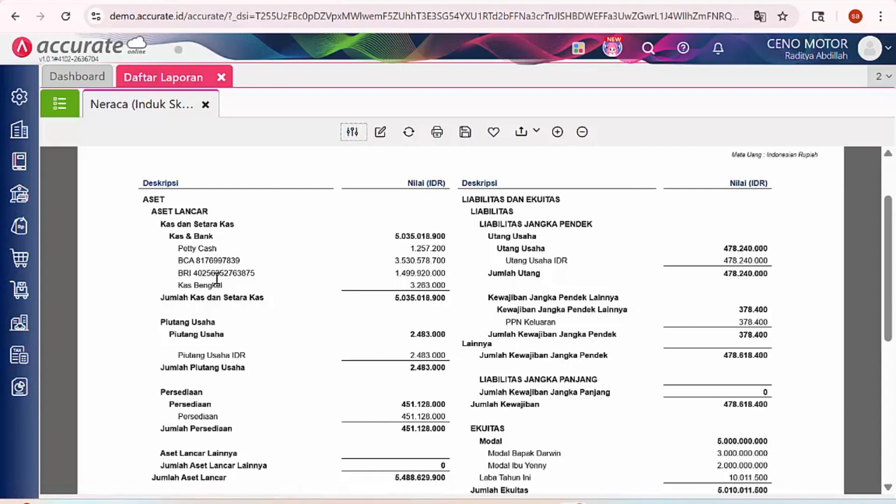
scroll(328, 299, down, 1)
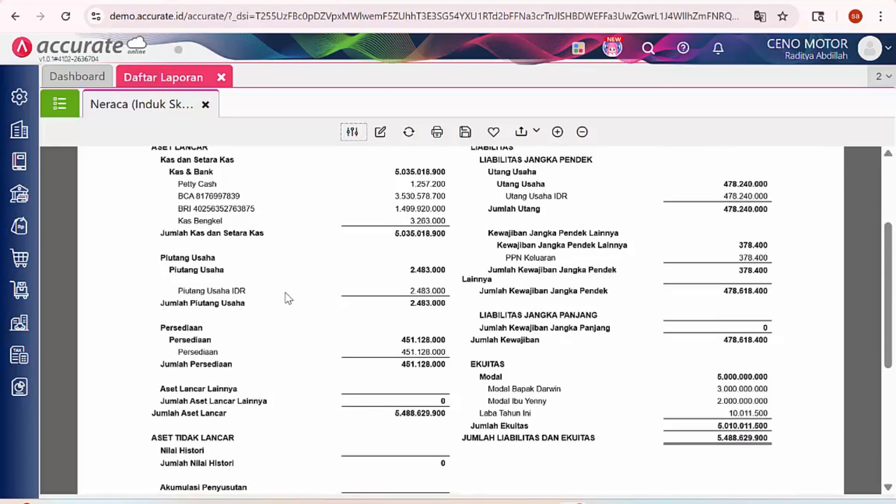
scroll(232, 292, down, 1)
scroll(342, 314, down, 3)
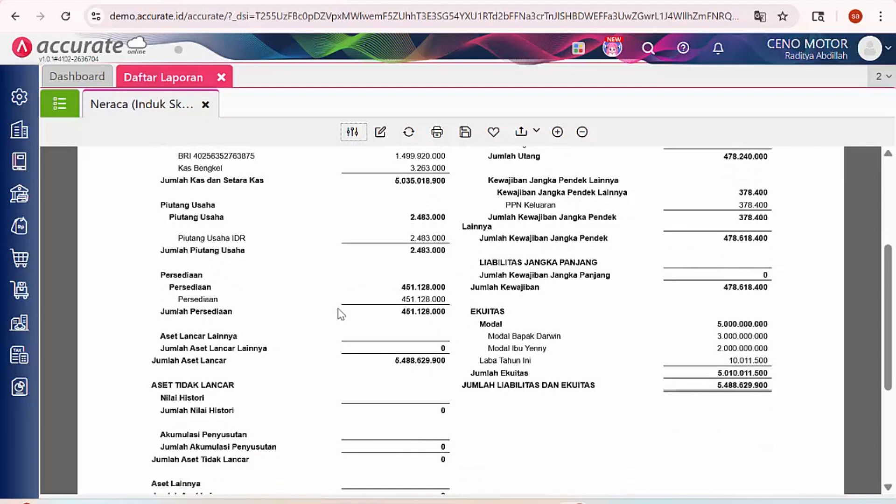
scroll(340, 314, up, 7)
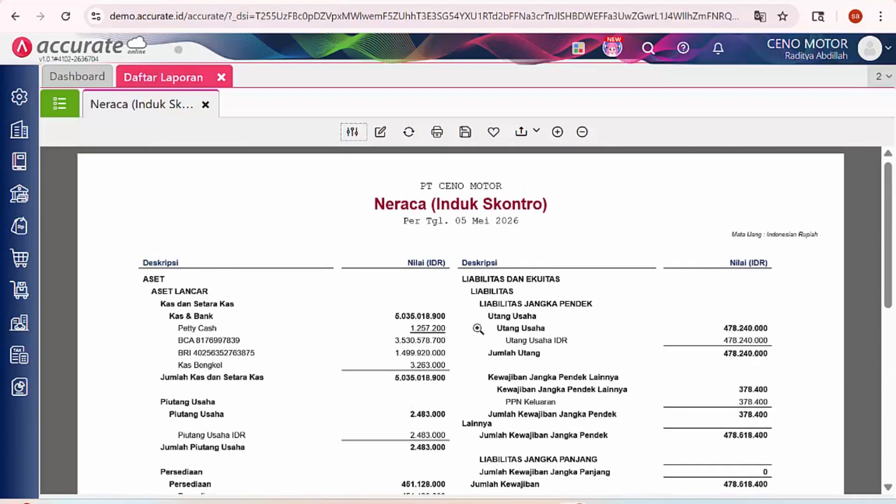
scroll(607, 359, down, 2)
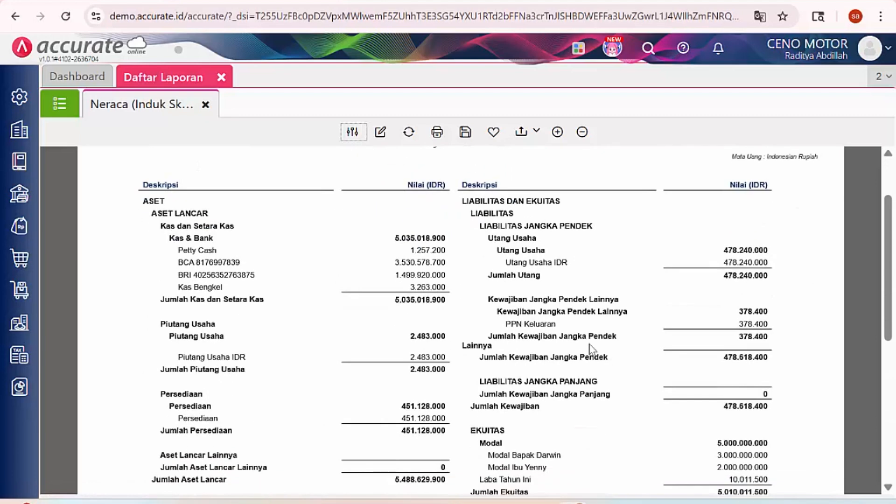
scroll(524, 314, down, 3)
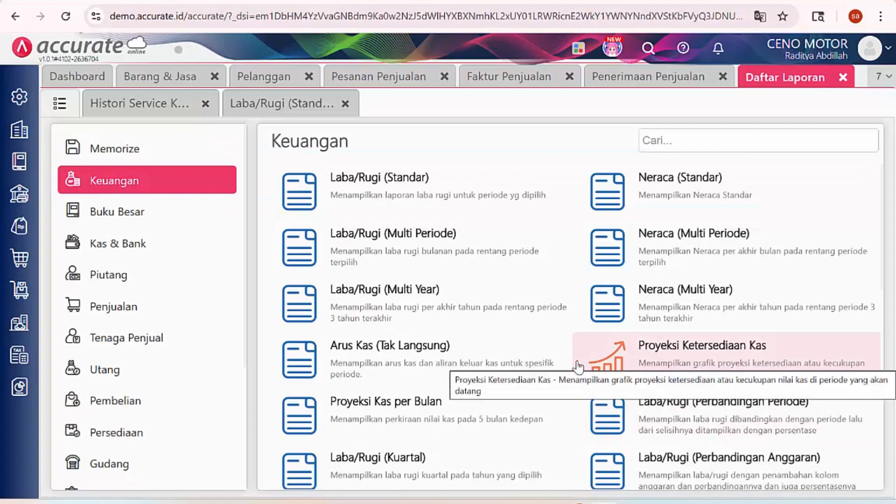
Run the Laba/Rugi (Multi Periode) report from Januari 2026 to Mei 2026 and review the monthly figures down to Laba Bersih
click(423, 252)
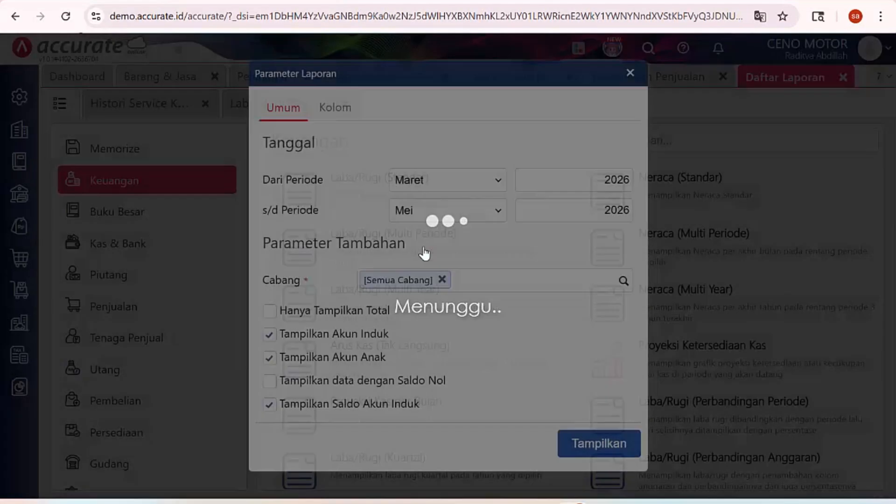
click(455, 188)
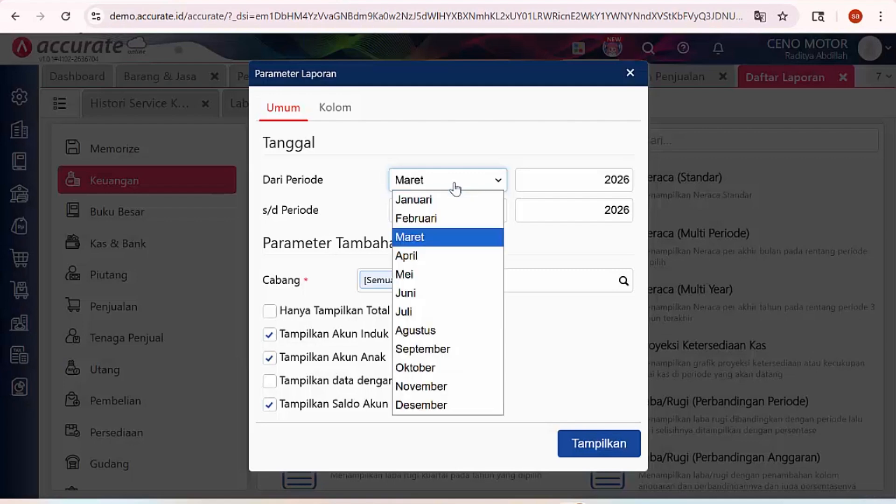
click(440, 199)
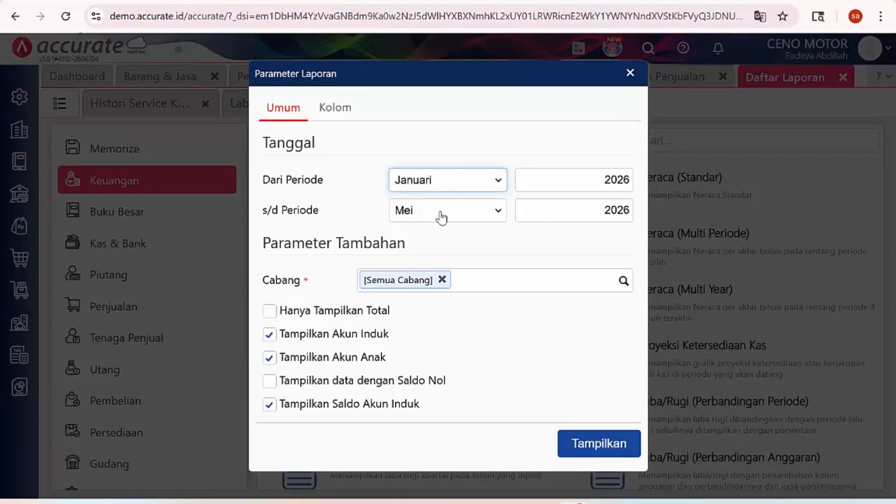
click(601, 441)
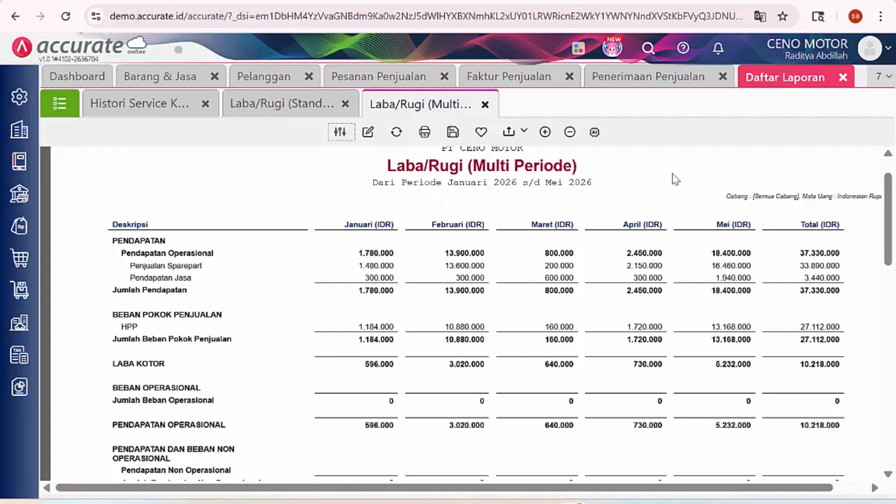
scroll(824, 233, down, 5)
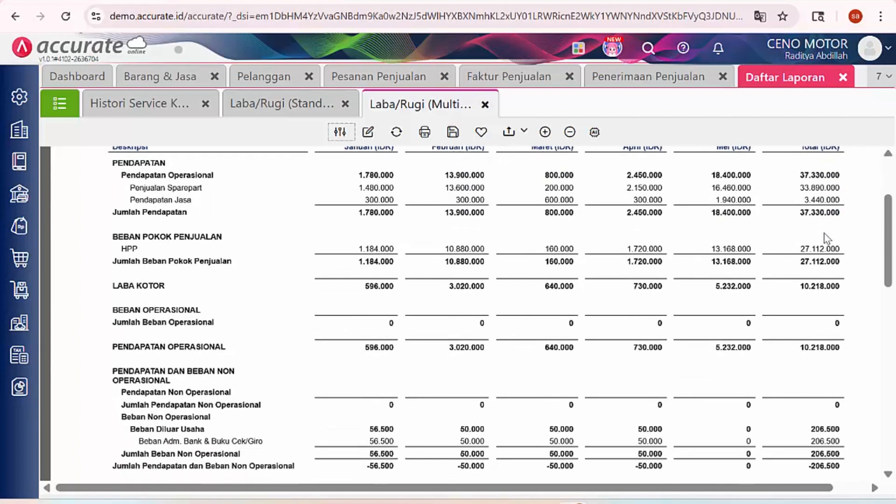
scroll(823, 234, down, 10)
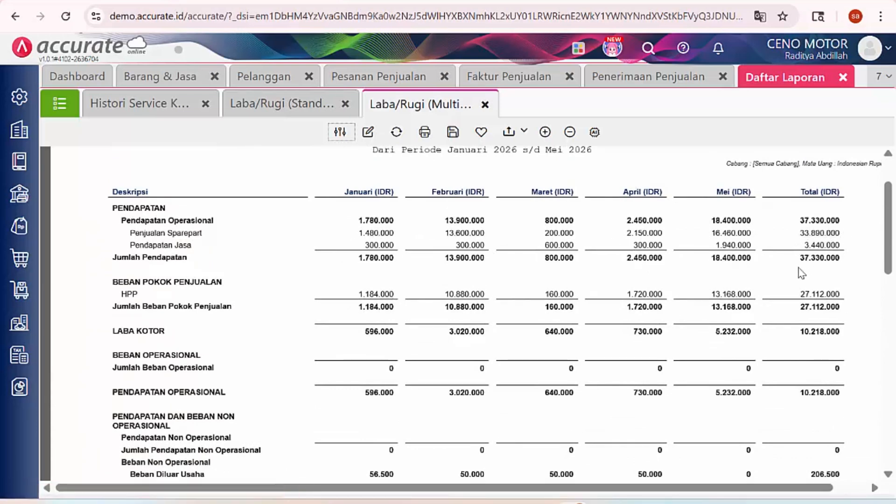
scroll(567, 290, down, 8)
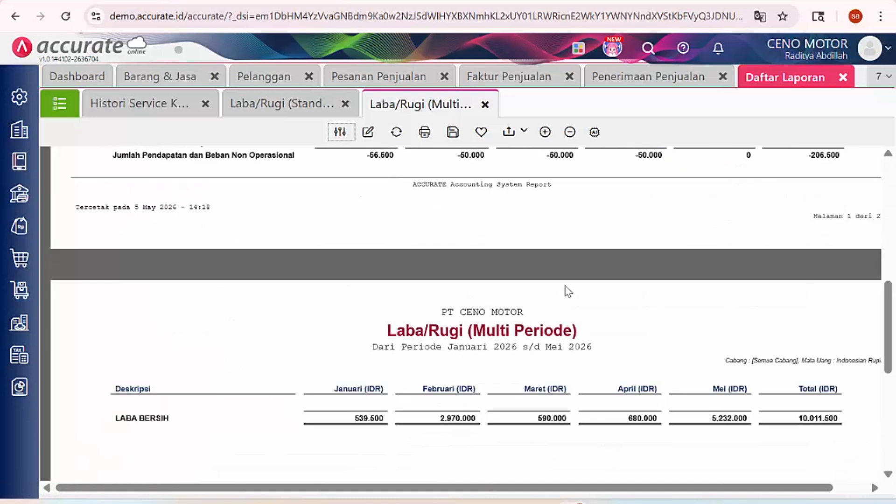